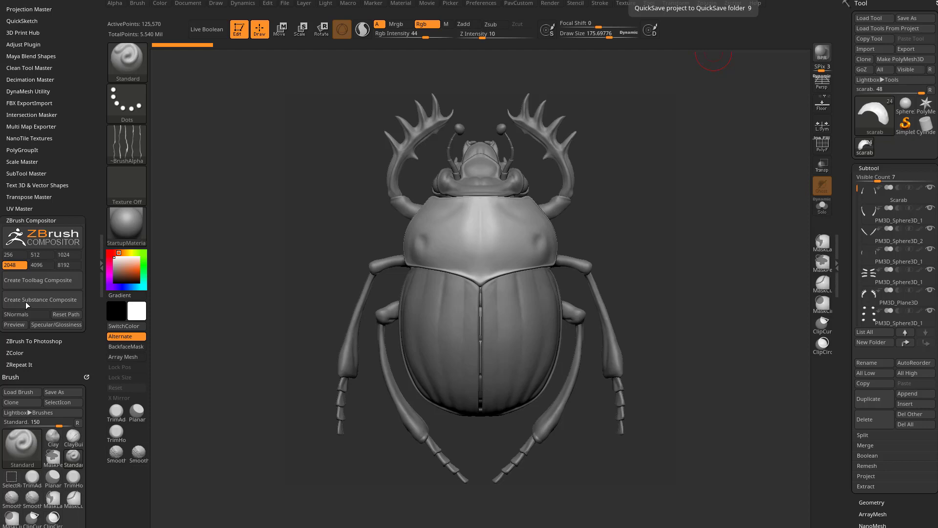
Set the ZBrush Compositor to Rgb albedo and Metal/Roughness, then create the Toolbag composite.
{"action": "left_click", "coordinate": [13, 325]}
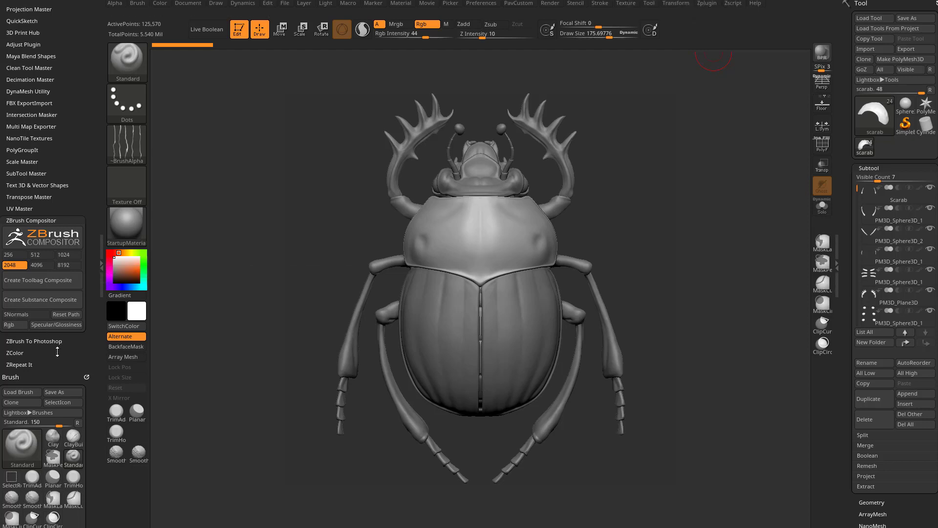
{"action": "left_click", "coordinate": [63, 325]}
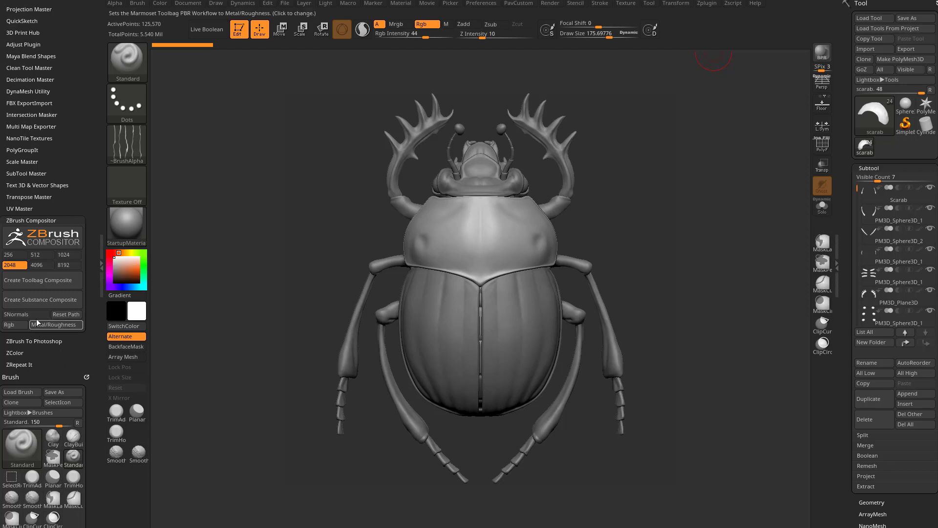
{"action": "left_click", "coordinate": [47, 280]}
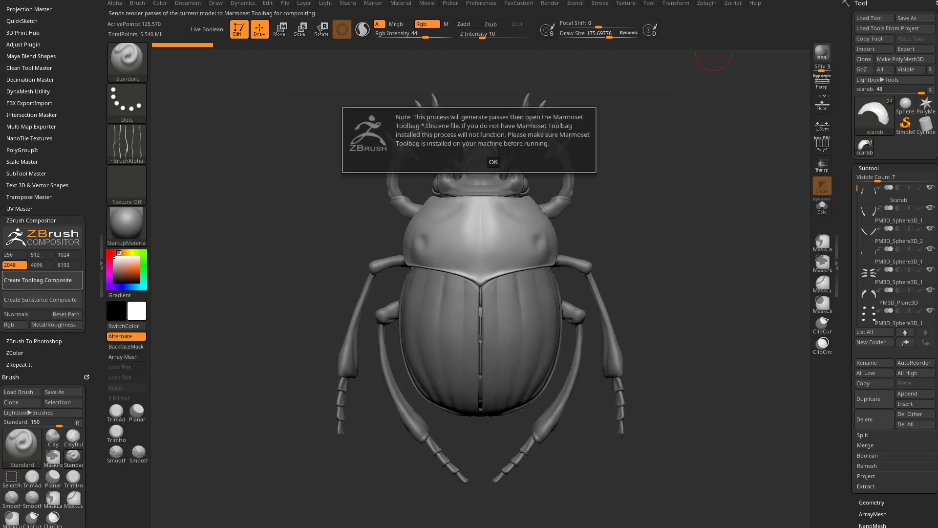
Dismiss the note and open the scarab composite in Toolbag's Classic layout.
{"action": "left_click", "coordinate": [490, 161]}
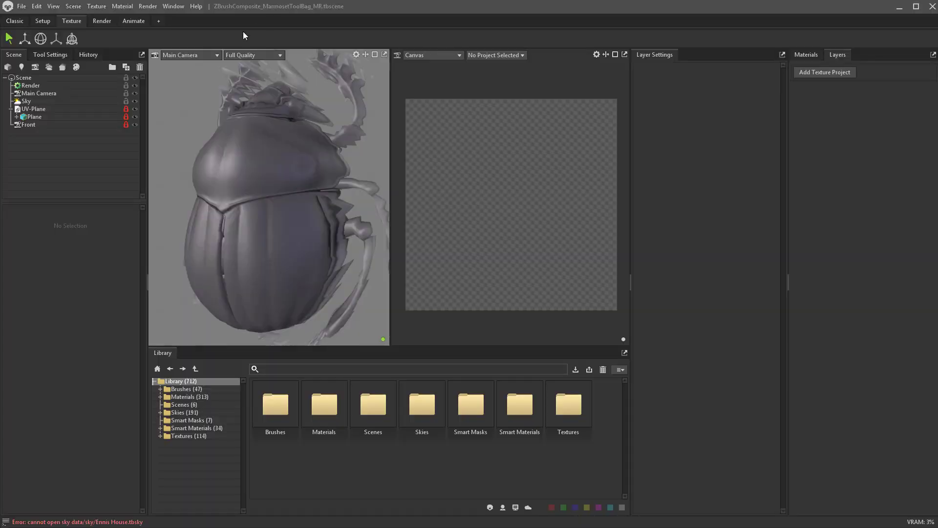
{"action": "left_click", "coordinate": [15, 20]}
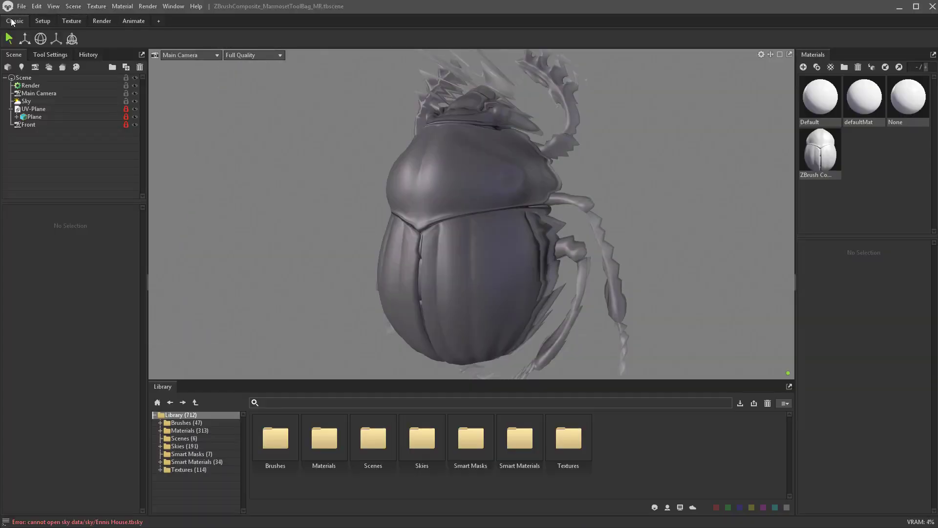
{"action": "left_click", "coordinate": [179, 55]}
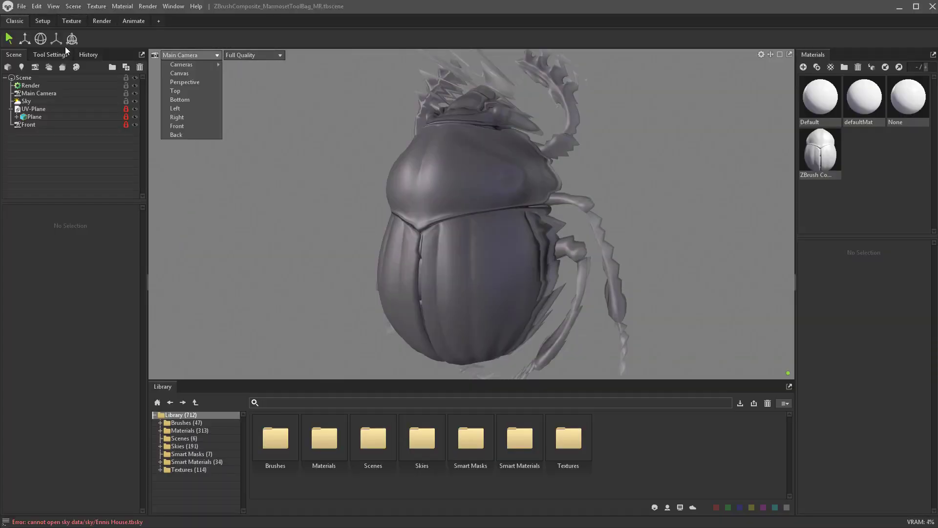
{"action": "left_click", "coordinate": [15, 24]}
View the scene through the Front camera, then return to Main Camera.
{"action": "left_click", "coordinate": [197, 56]}
{"action": "left_click", "coordinate": [180, 126]}
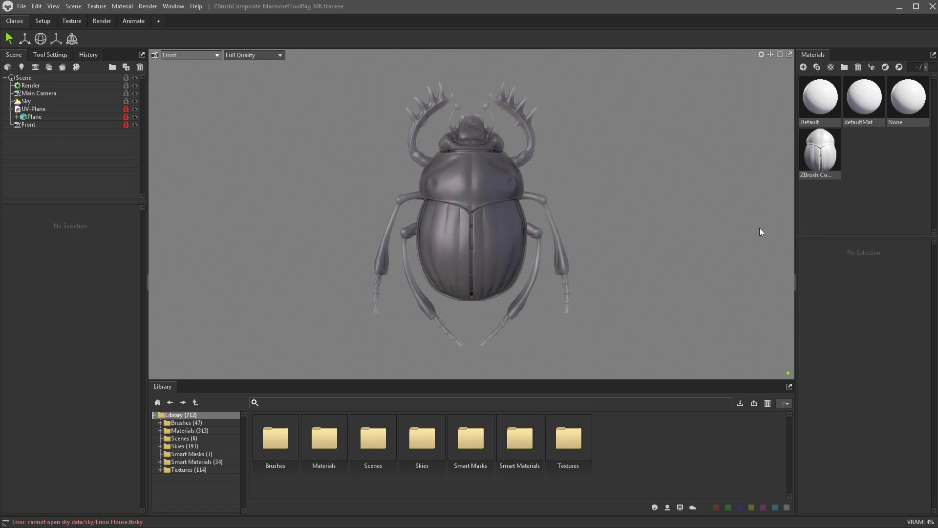
{"action": "left_click", "coordinate": [190, 55]}
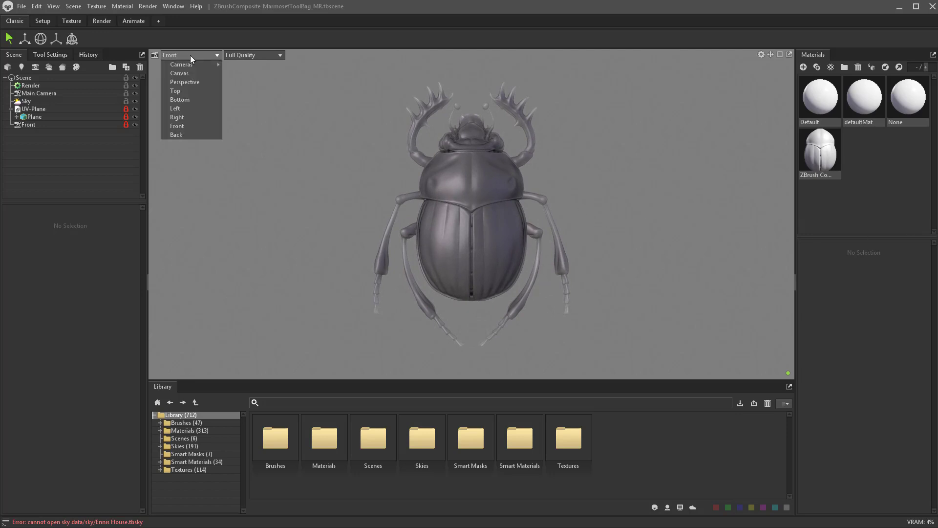
{"action": "mouse_move", "coordinate": [192, 67]}
{"action": "left_click", "coordinate": [242, 64]}
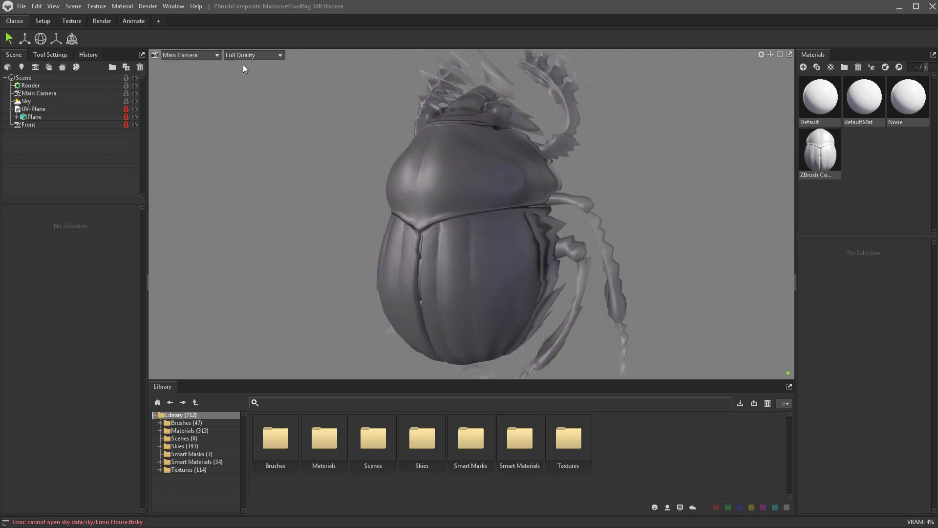
Make the Main Camera orthographic with X and Y rotation set to 0.
{"action": "left_click", "coordinate": [39, 93]}
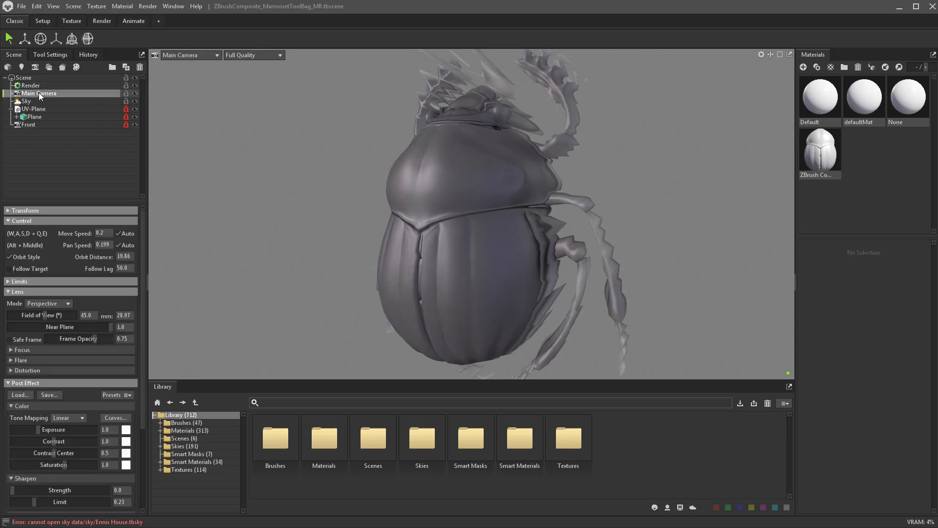
{"action": "left_click", "coordinate": [40, 305]}
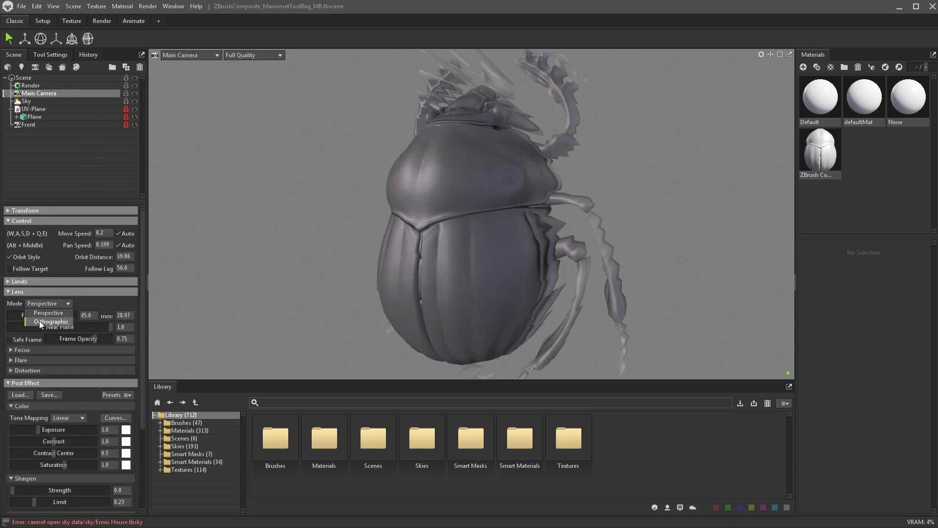
{"action": "left_click", "coordinate": [39, 321]}
{"action": "left_click", "coordinate": [24, 210]}
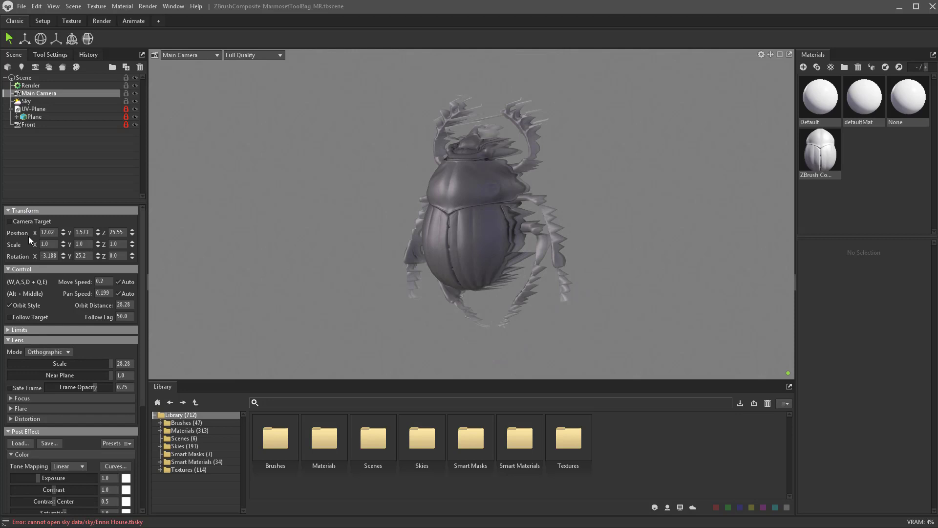
{"action": "left_click", "coordinate": [45, 255]}
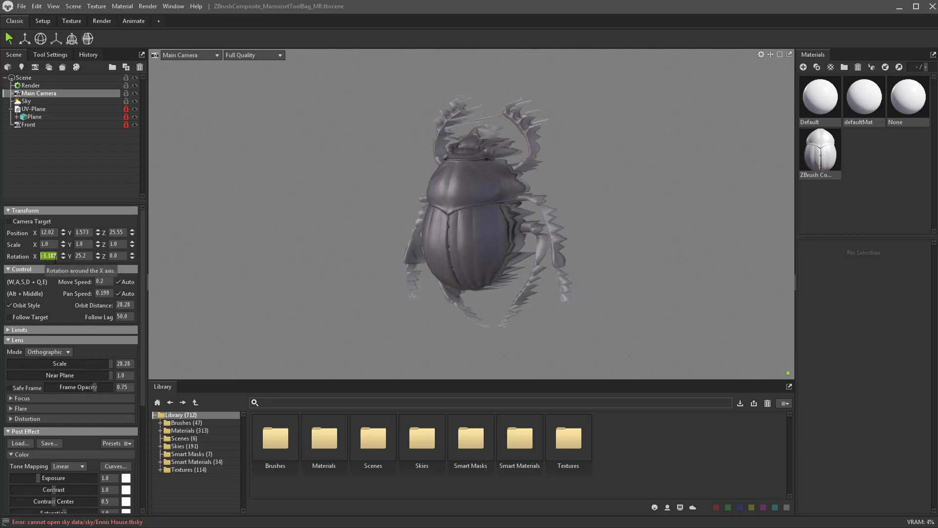
{"action": "type", "text": "0"}
{"action": "key", "text": "Tab"}
{"action": "type", "text": "0"}
{"action": "key", "text": "Return"}
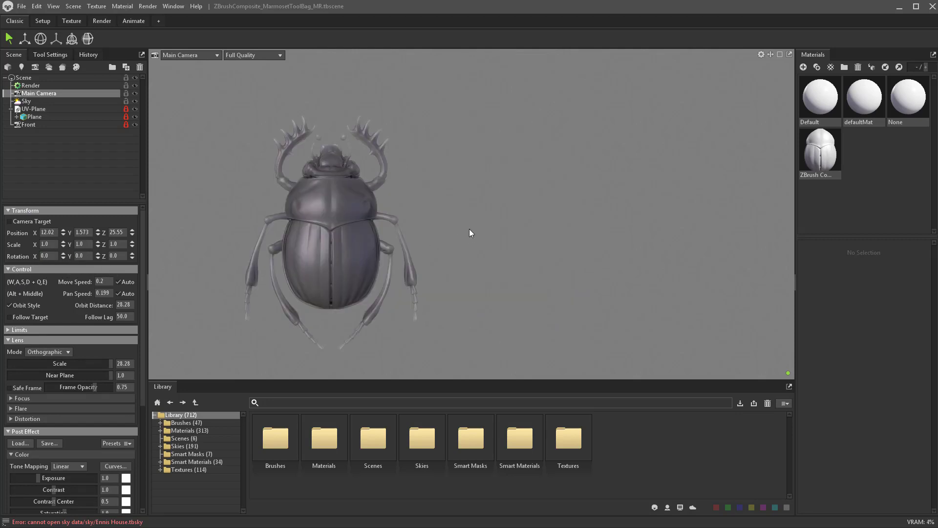
Pan and zoom to centre the scarab, closing the floating Library window.
{"action": "middle_click_drag", "start_coordinate": [469, 229], "coordinate": [720, 183], "text": "alt"}
{"action": "scroll", "coordinate": [626, 168], "scroll_direction": "up", "scroll_amount": 2}
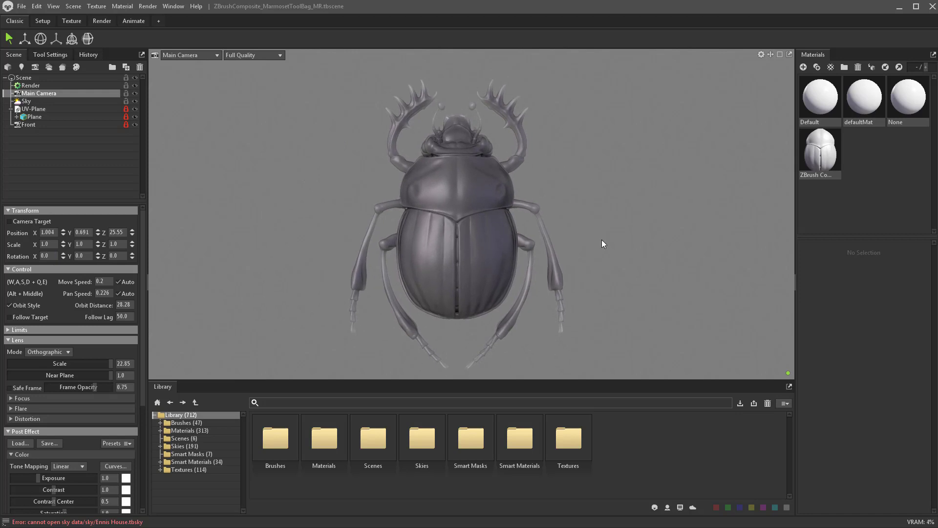
{"action": "left_click", "coordinate": [788, 386]}
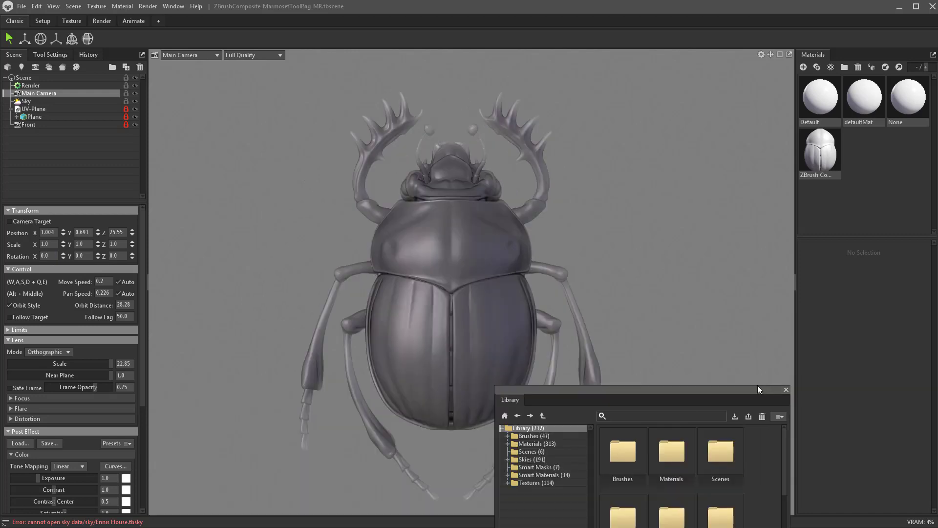
{"action": "left_click_drag", "start_coordinate": [736, 392], "coordinate": [639, 289]}
{"action": "left_click", "coordinate": [688, 288]}
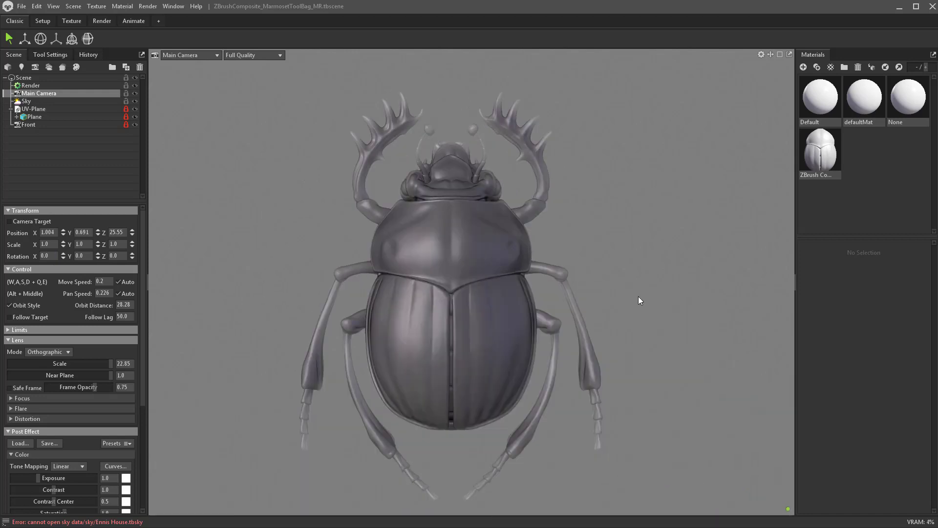
{"action": "scroll", "coordinate": [644, 223], "scroll_direction": "down", "scroll_amount": 1}
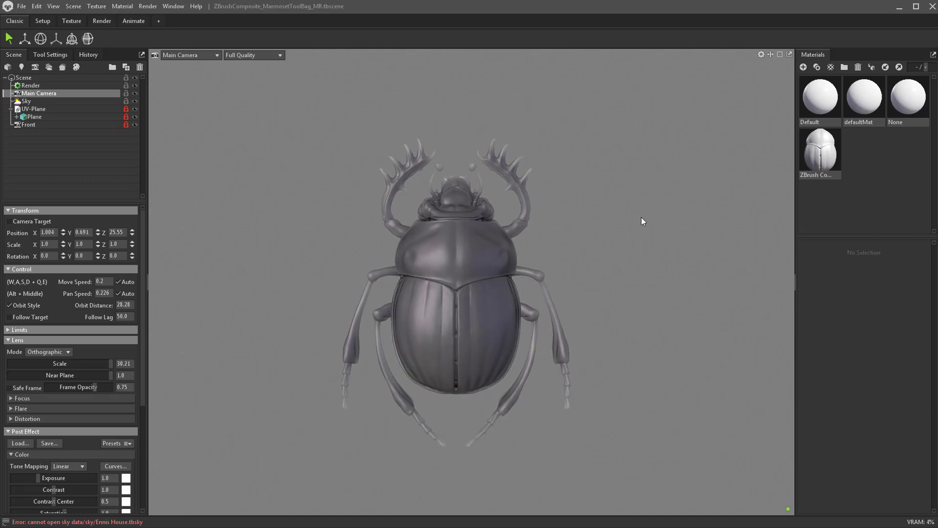
{"action": "scroll", "coordinate": [659, 203], "scroll_direction": "up", "scroll_amount": 4}
{"action": "scroll", "coordinate": [688, 237], "scroll_direction": "down", "scroll_amount": 4}
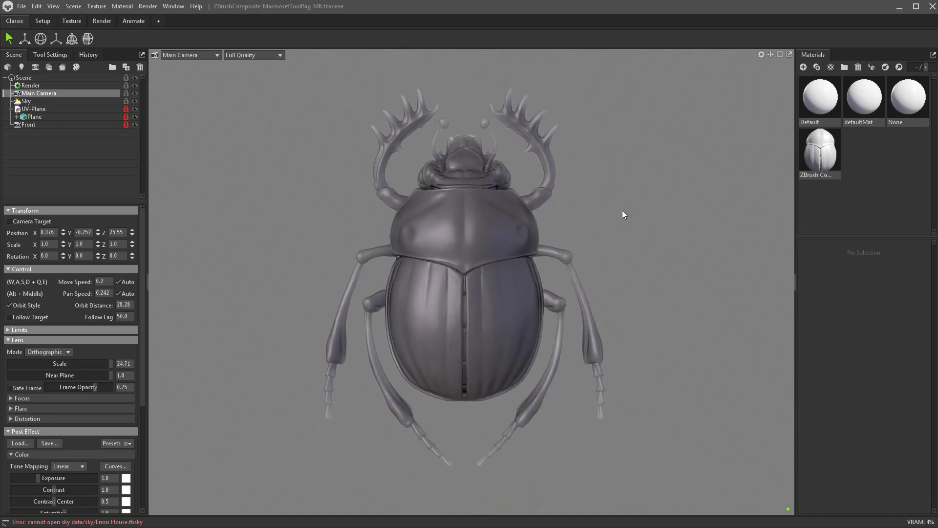
{"action": "scroll", "coordinate": [497, 236], "scroll_direction": "down", "scroll_amount": 1}
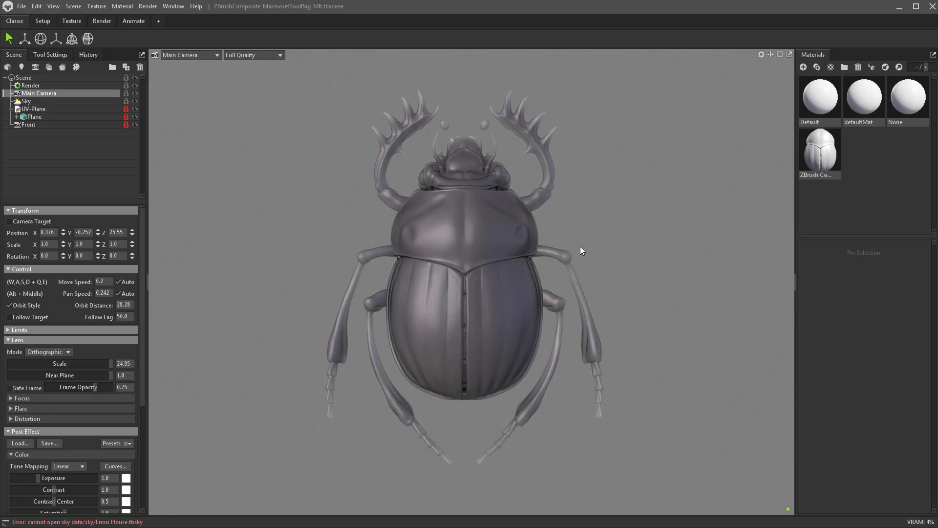
Switch to the Texture workspace and look through the add-object menu.
{"action": "left_click", "coordinate": [75, 23]}
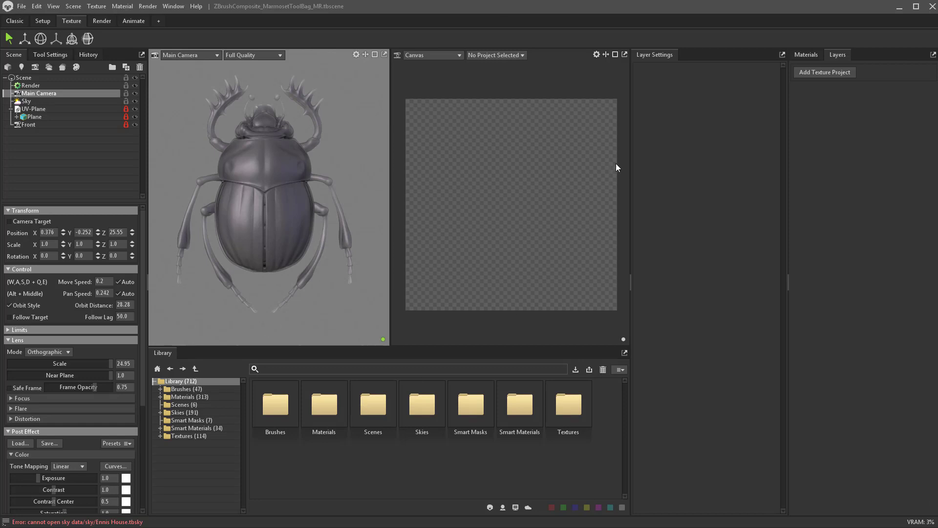
{"action": "left_click", "coordinate": [77, 7]}
{"action": "mouse_move", "coordinate": [90, 21]}
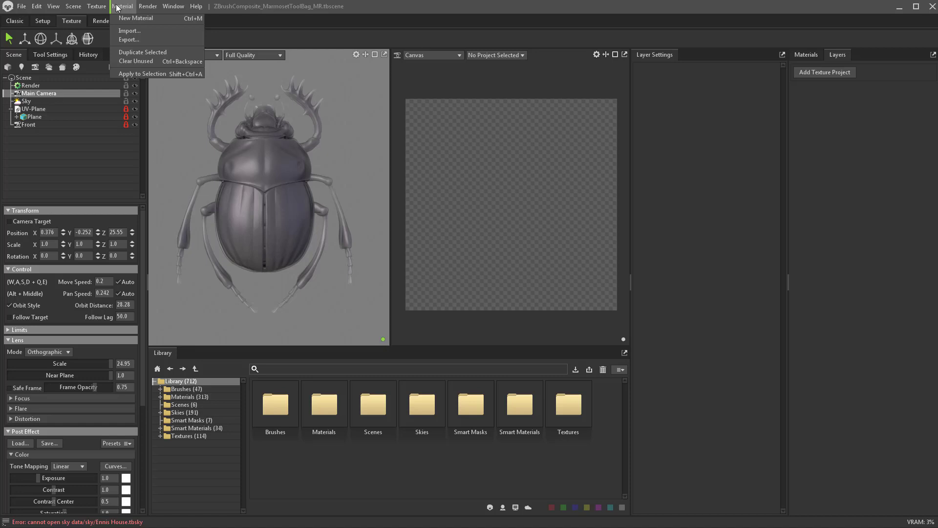
{"action": "mouse_move", "coordinate": [97, 6]}
{"action": "left_click", "coordinate": [655, 7]}
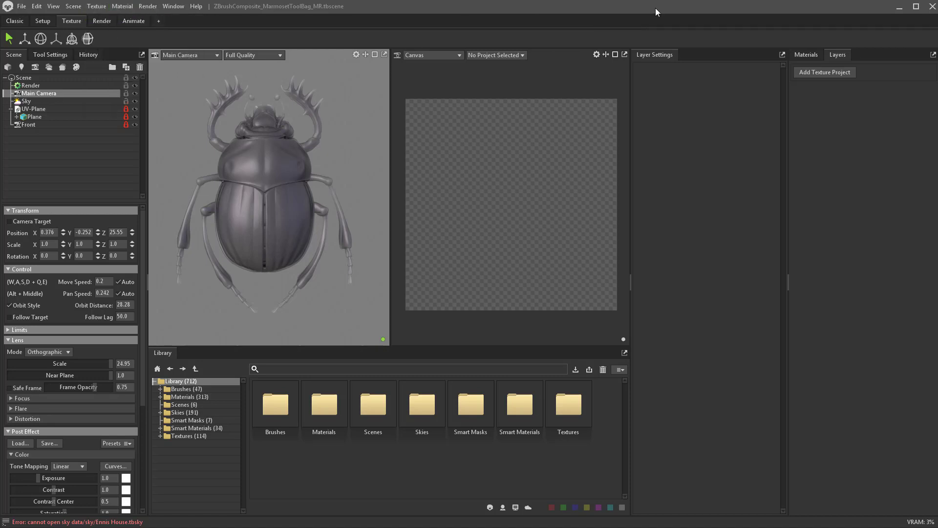
Add Texture Project 1 and select it in the Scene tree to view its settings.
{"action": "left_click", "coordinate": [816, 74]}
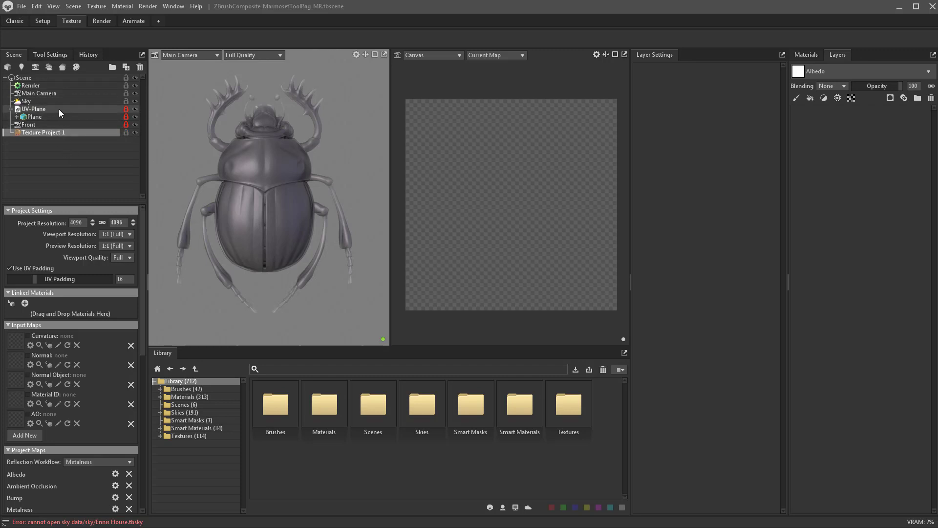
{"action": "left_click", "coordinate": [55, 93]}
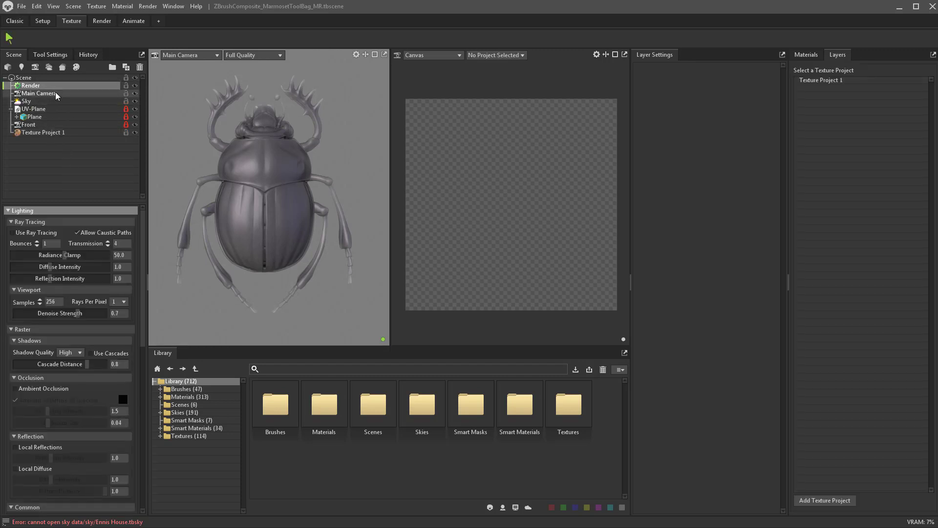
{"action": "scroll", "coordinate": [80, 327], "scroll_direction": "down", "scroll_amount": 5}
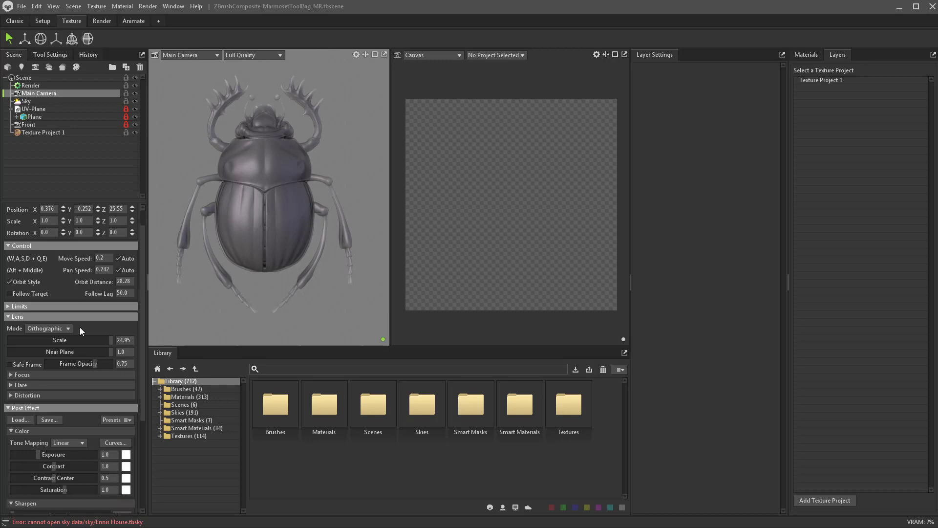
{"action": "left_click", "coordinate": [31, 85]}
{"action": "left_click", "coordinate": [48, 134]}
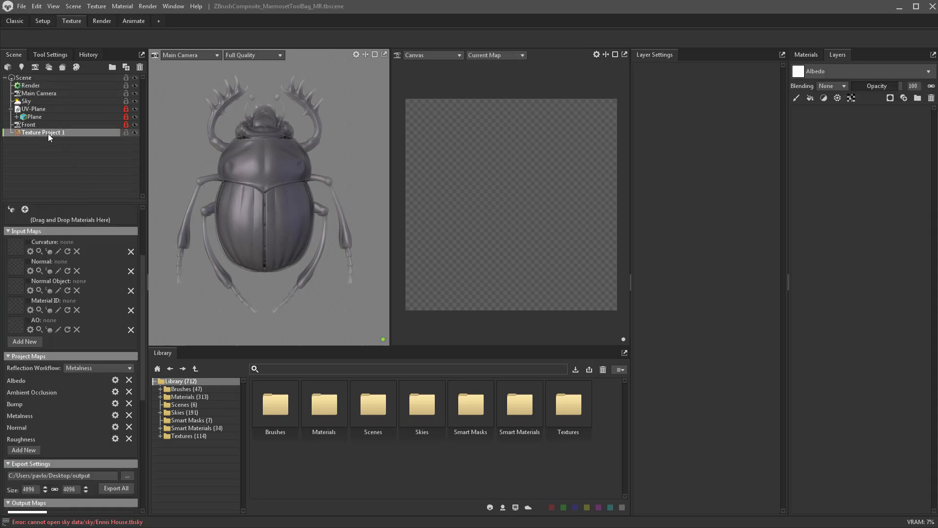
{"action": "scroll", "coordinate": [74, 348], "scroll_direction": "up", "scroll_amount": 2}
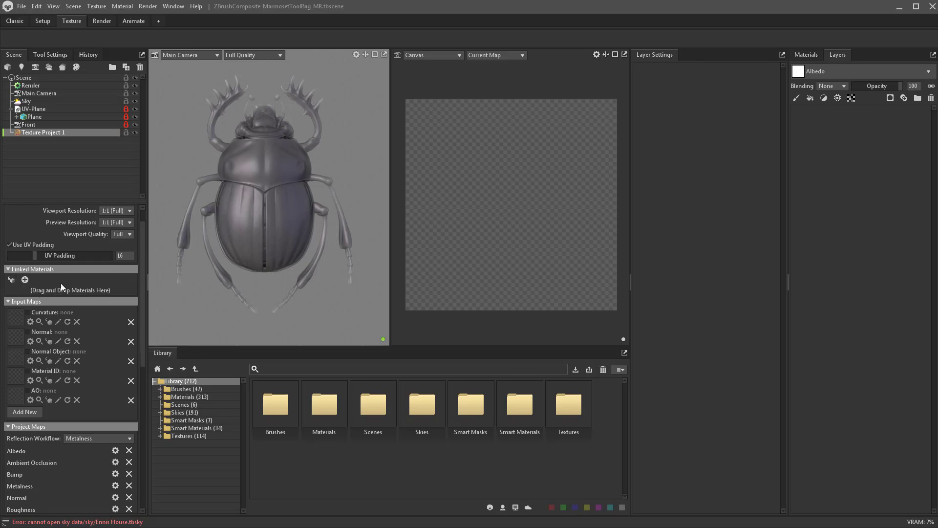
Create a new material in the Materials panel and name it ScarabTS.
{"action": "left_click", "coordinate": [806, 55]}
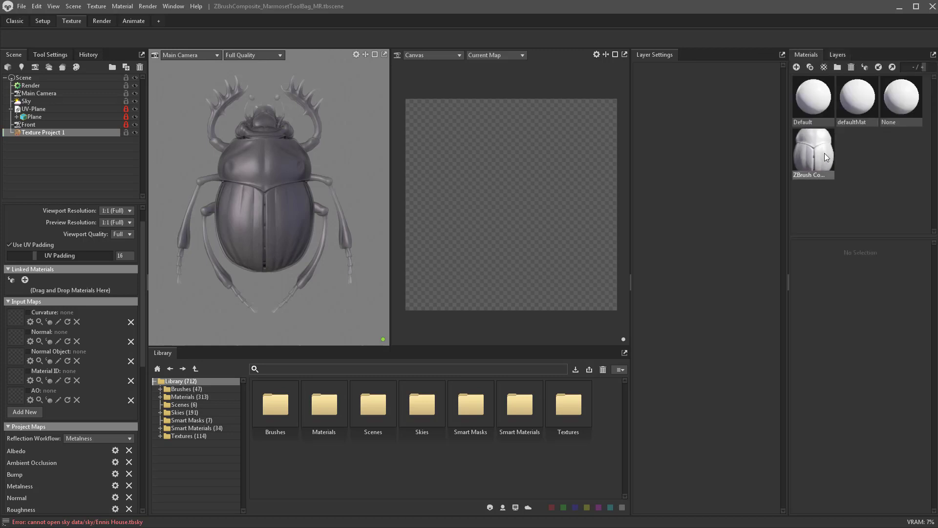
{"action": "double_click", "coordinate": [841, 180]}
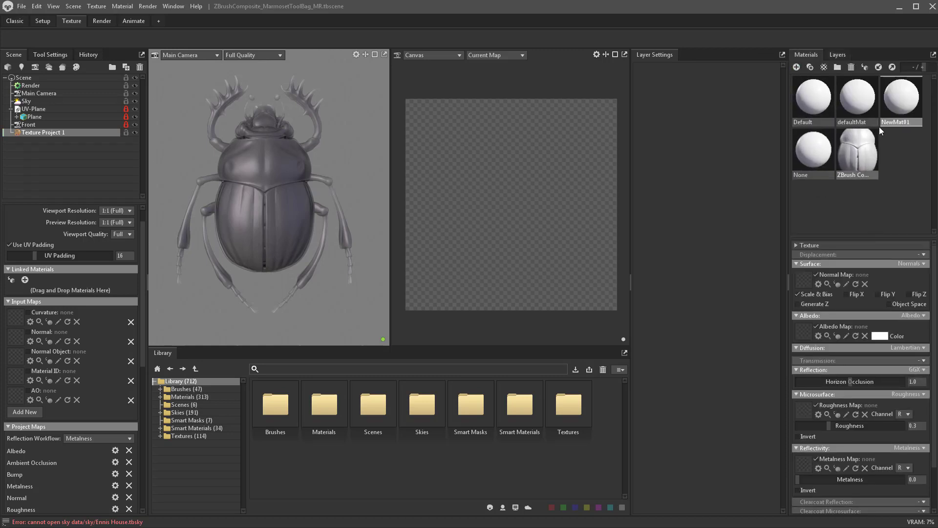
{"action": "double_click", "coordinate": [901, 122]}
{"action": "type", "text": "Scar"}
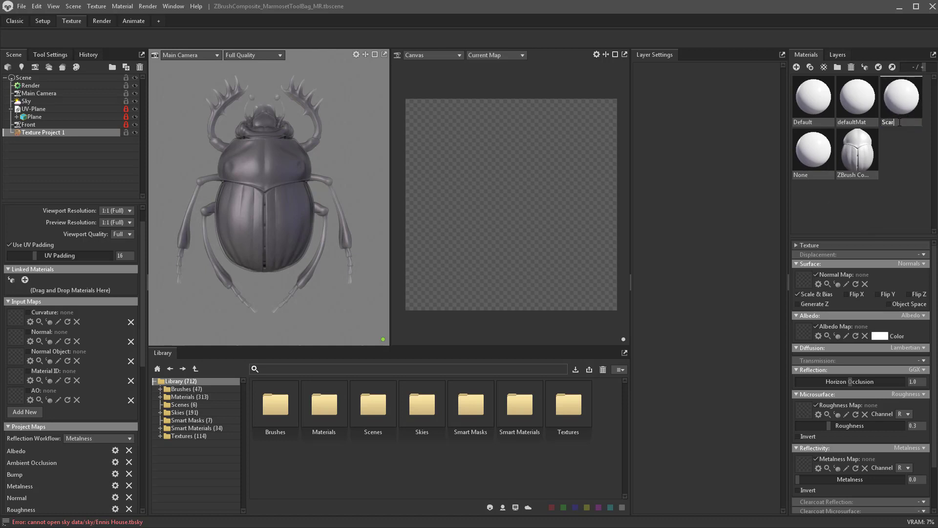
{"action": "type", "text": "abTS"}
{"action": "key", "text": "Return"}
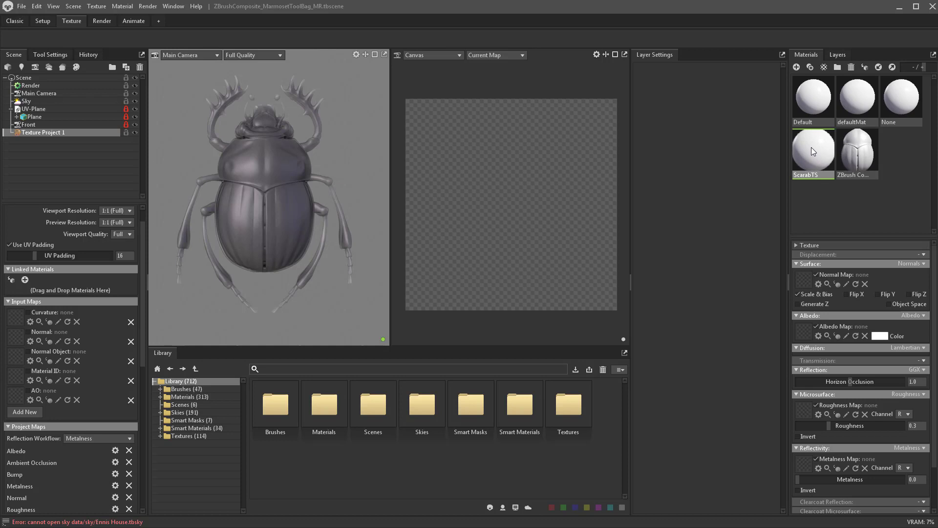
Drag the ScarabTS material onto the beetle in the viewport.
{"action": "left_click_drag", "start_coordinate": [811, 147], "coordinate": [15, 285]}
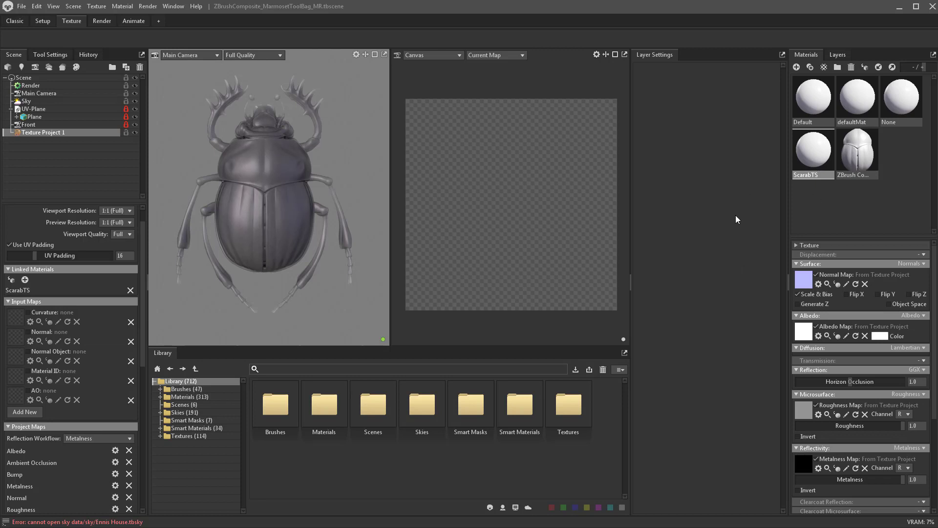
{"action": "left_click_drag", "start_coordinate": [804, 151], "coordinate": [262, 180]}
{"action": "left_click_drag", "start_coordinate": [796, 151], "coordinate": [252, 220]}
Enable Use Ray Tracing in the Render settings and switch to the Classic layout.
{"action": "left_click", "coordinate": [31, 86]}
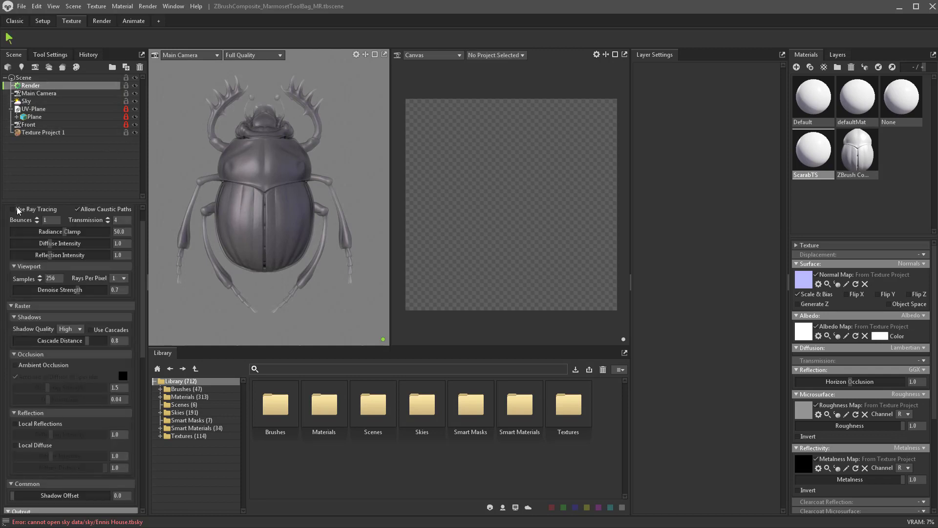
{"action": "left_click", "coordinate": [19, 209]}
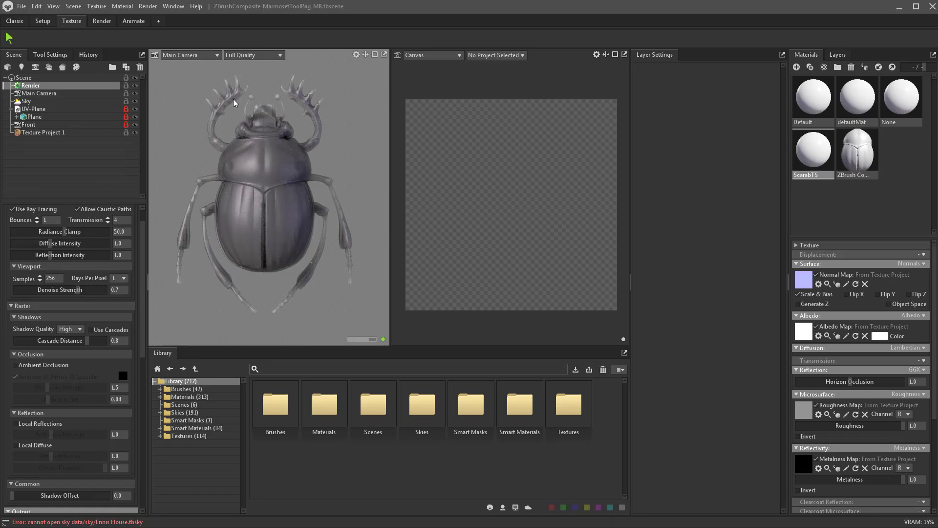
{"action": "left_click", "coordinate": [15, 21]}
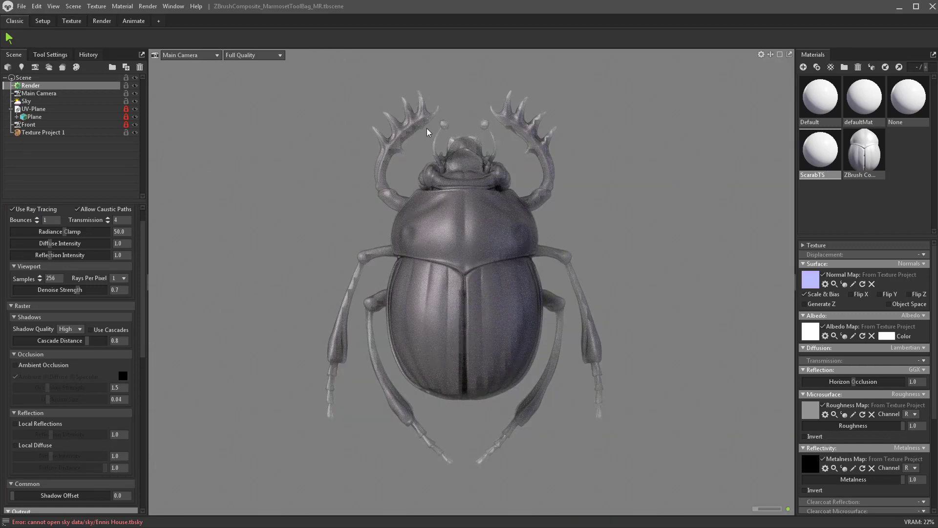
{"action": "left_click_drag", "start_coordinate": [605, 249], "coordinate": [561, 249]}
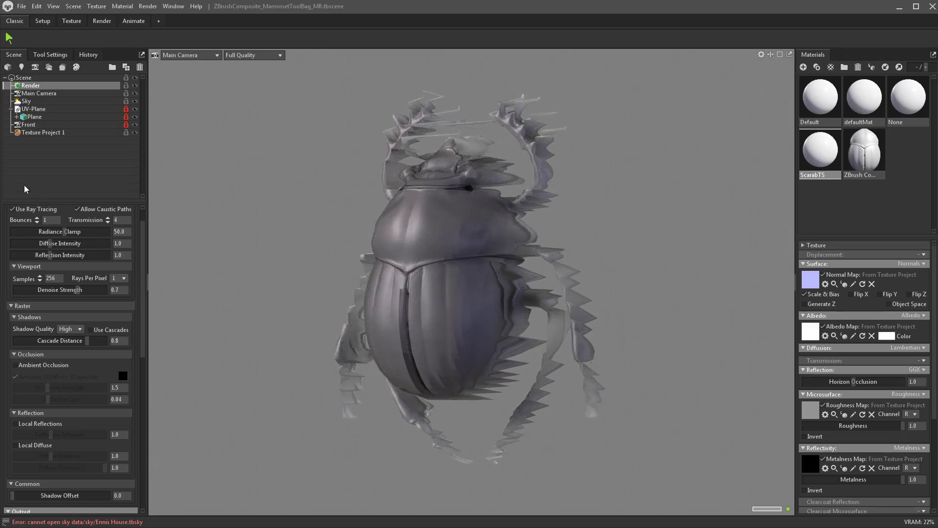
Turn on Subdivide for the Plane mesh and raise its level to 4.
{"action": "left_click", "coordinate": [54, 124]}
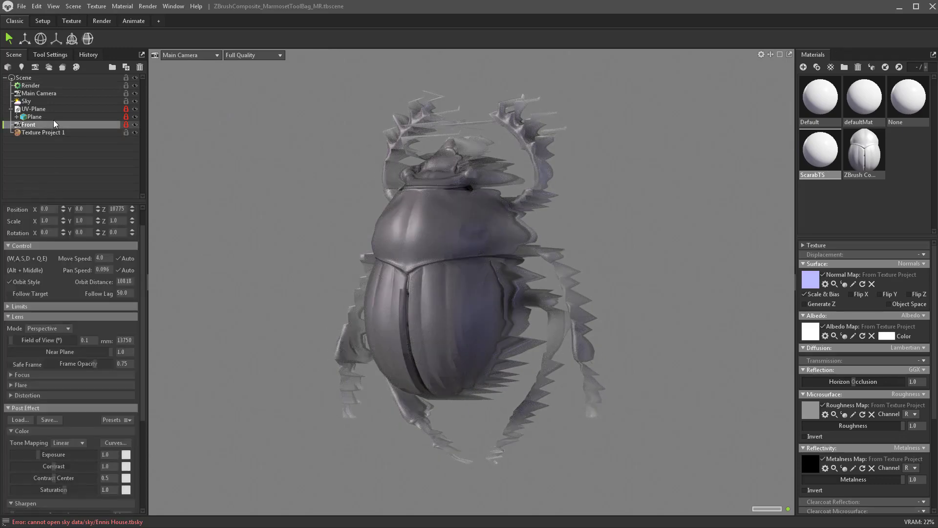
{"action": "left_click", "coordinate": [53, 116]}
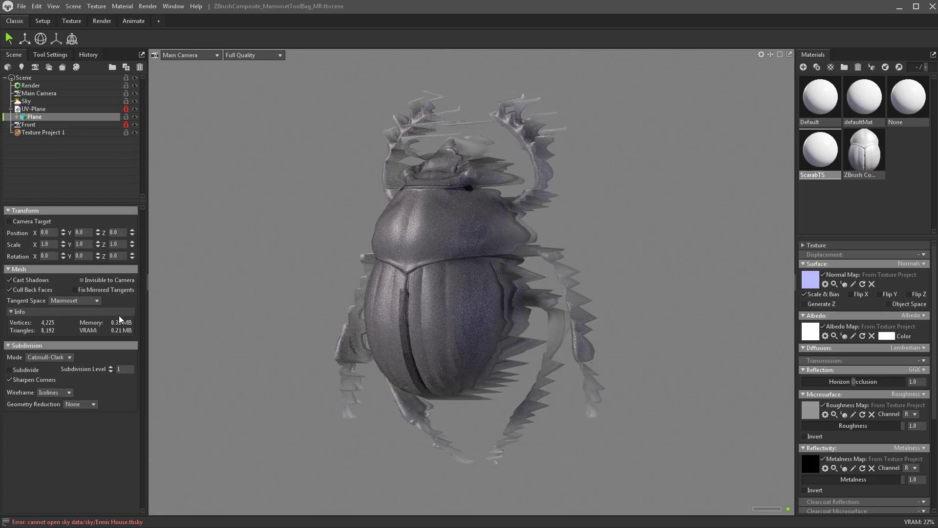
{"action": "left_click", "coordinate": [9, 369]}
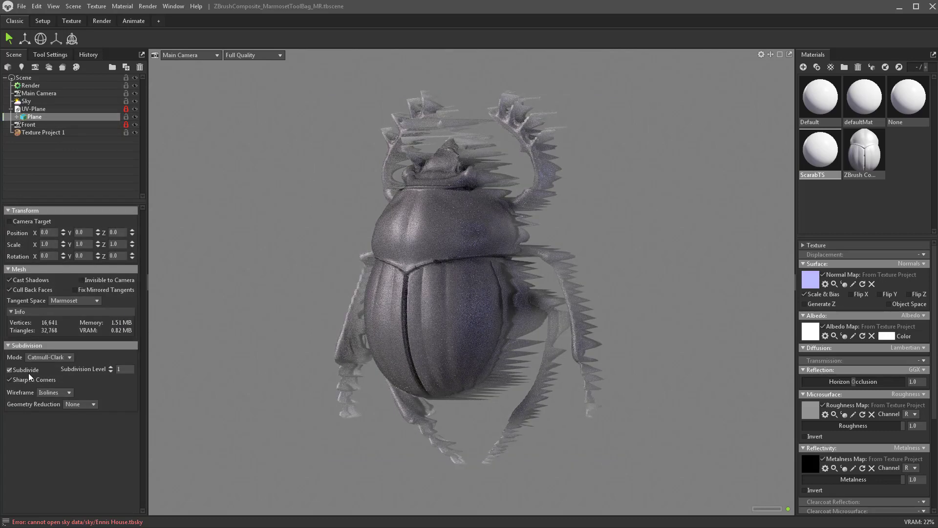
{"action": "left_click", "coordinate": [111, 366]}
{"action": "left_click", "coordinate": [110, 366]}
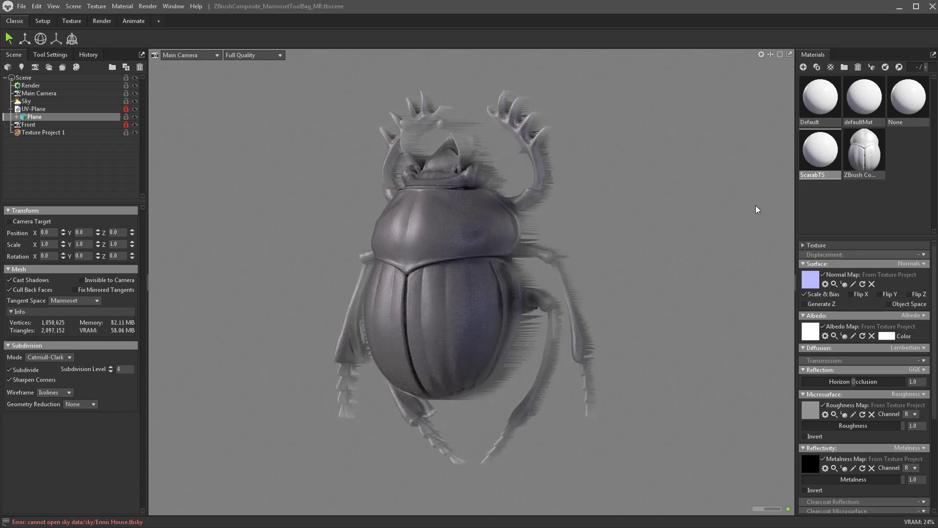
{"action": "left_click", "coordinate": [70, 21]}
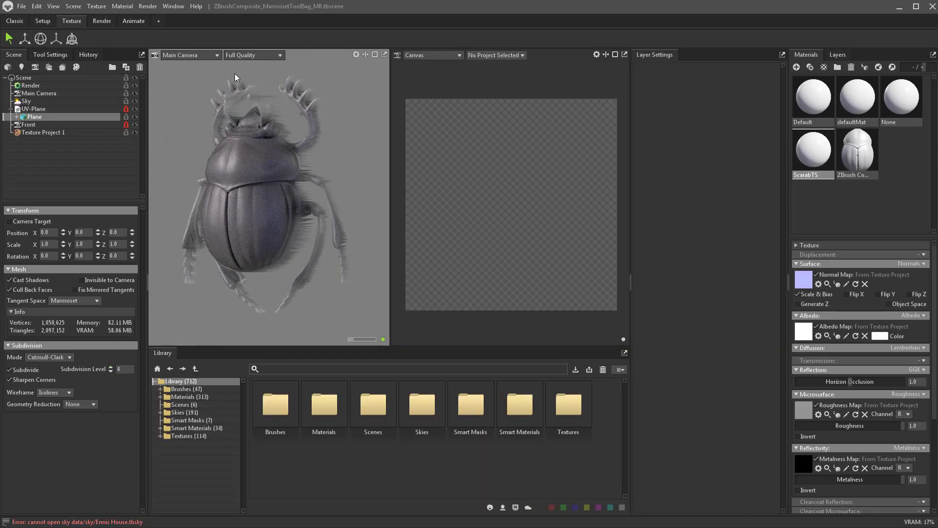
Zero the Main Camera's X and Y rotation, centre the beetle, and reapply ScarabTS.
{"action": "left_click", "coordinate": [39, 92]}
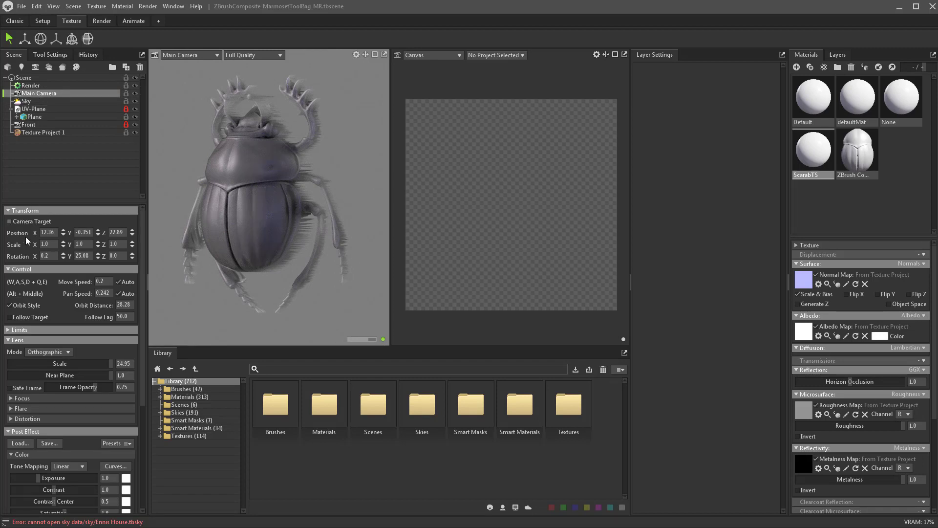
{"action": "left_click", "coordinate": [49, 256]}
{"action": "type", "text": "0"}
{"action": "key", "text": "Return"}
{"action": "left_click", "coordinate": [81, 255]}
{"action": "type", "text": "0"}
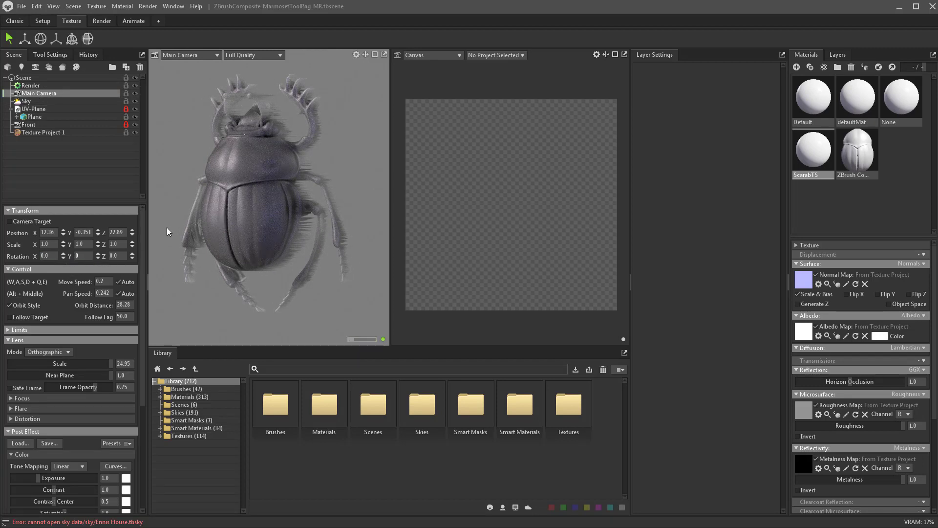
{"action": "key", "text": "Return"}
{"action": "middle_click_drag", "start_coordinate": [210, 173], "coordinate": [514, 193]}
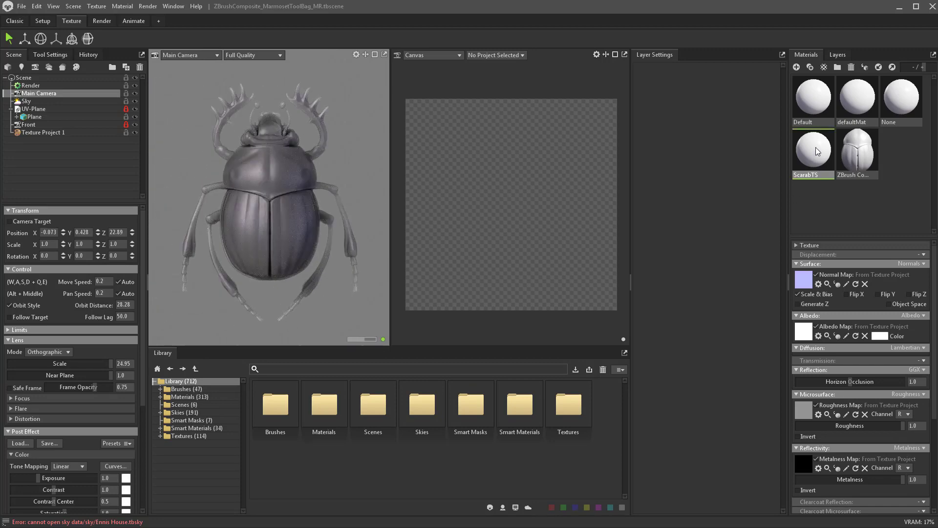
{"action": "left_click_drag", "start_coordinate": [816, 147], "coordinate": [283, 194]}
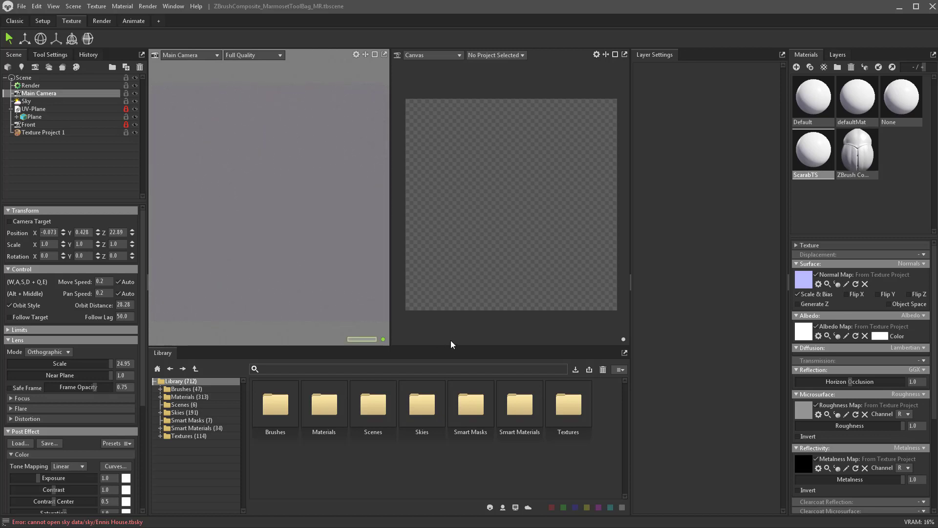
Select Texture Project 1 to show its 4096 × 4096 settings linked to ScarabTS.
{"action": "left_click", "coordinate": [57, 133]}
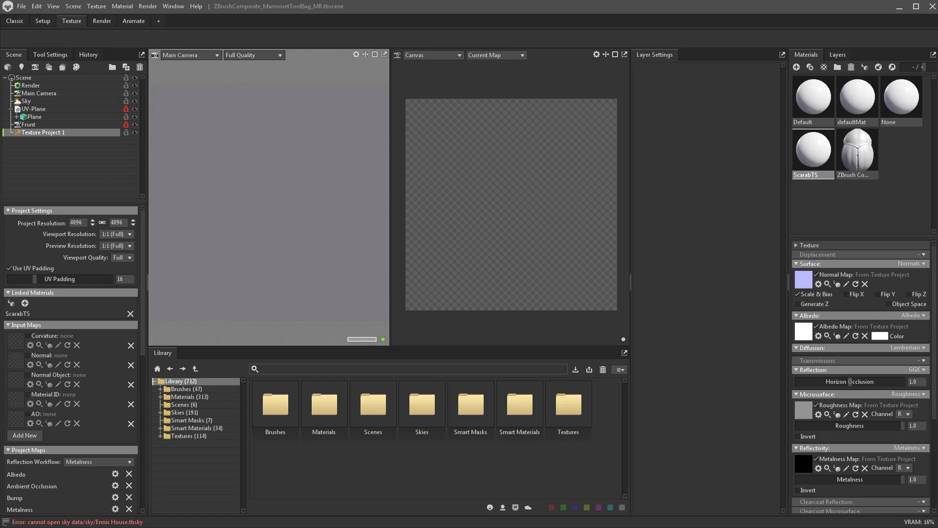
Browse in Explorer to ZBrushData2021\ZPluginData\ZBrushCompositorData.
{"action": "key", "text": "alt+Tab"}
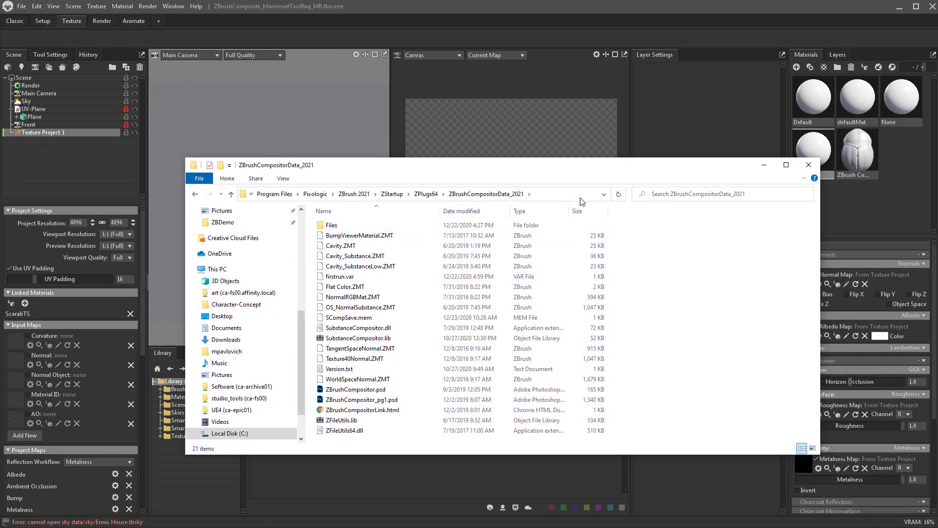
{"action": "left_click", "coordinate": [580, 197]}
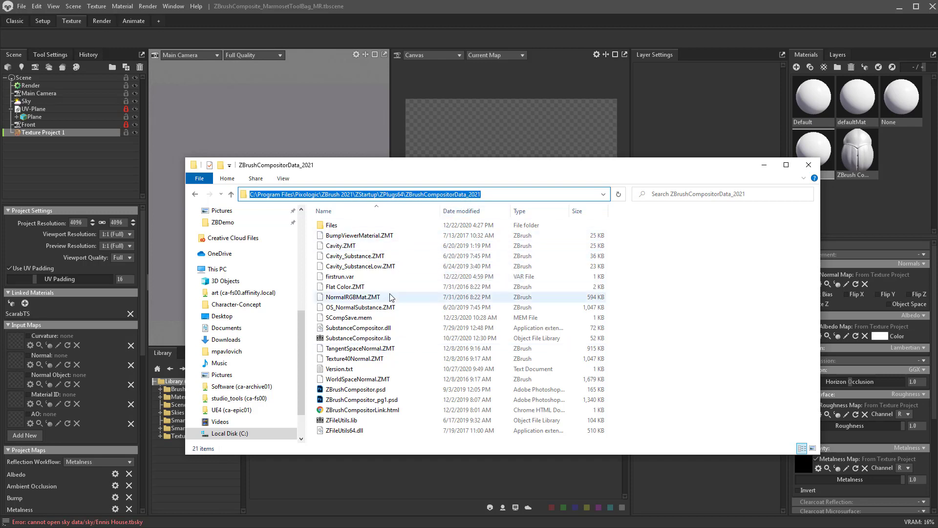
{"action": "double_click", "coordinate": [348, 225]}
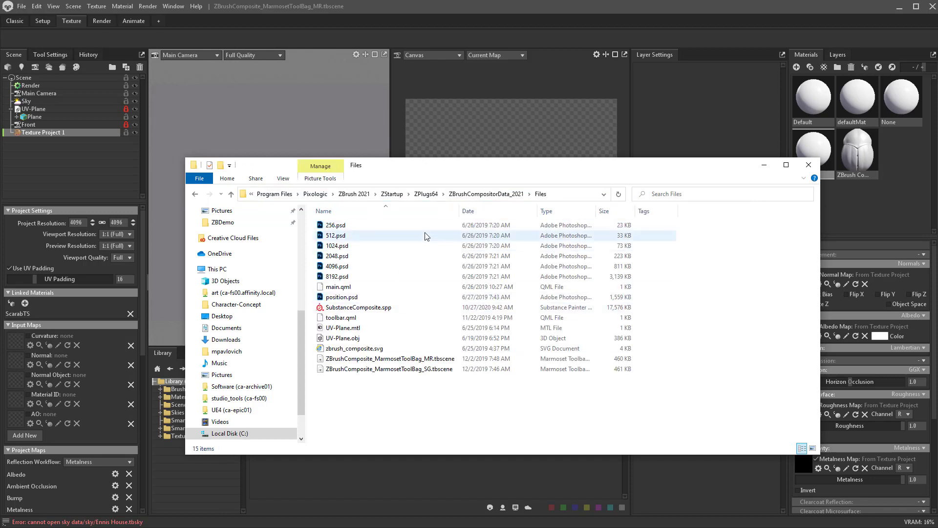
{"action": "scroll", "coordinate": [237, 276], "scroll_direction": "up", "scroll_amount": 5}
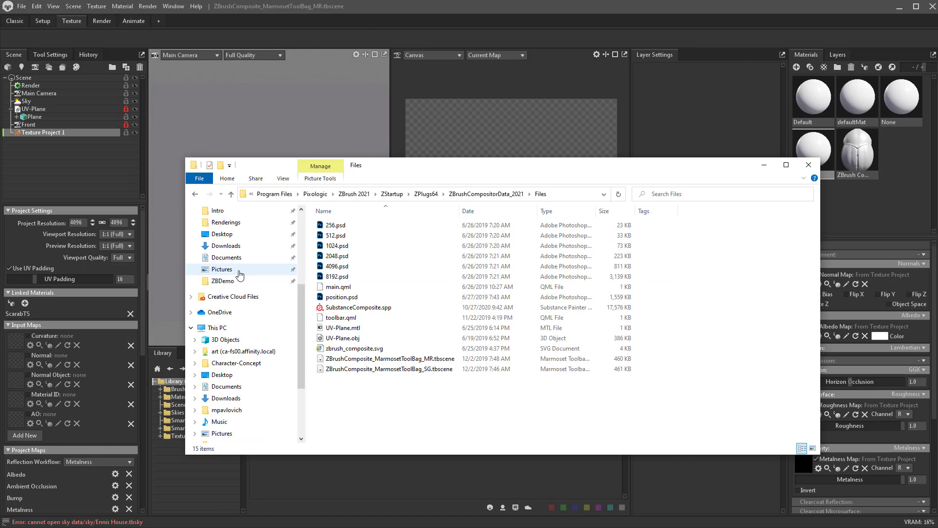
{"action": "scroll", "coordinate": [233, 280], "scroll_direction": "up", "scroll_amount": 1}
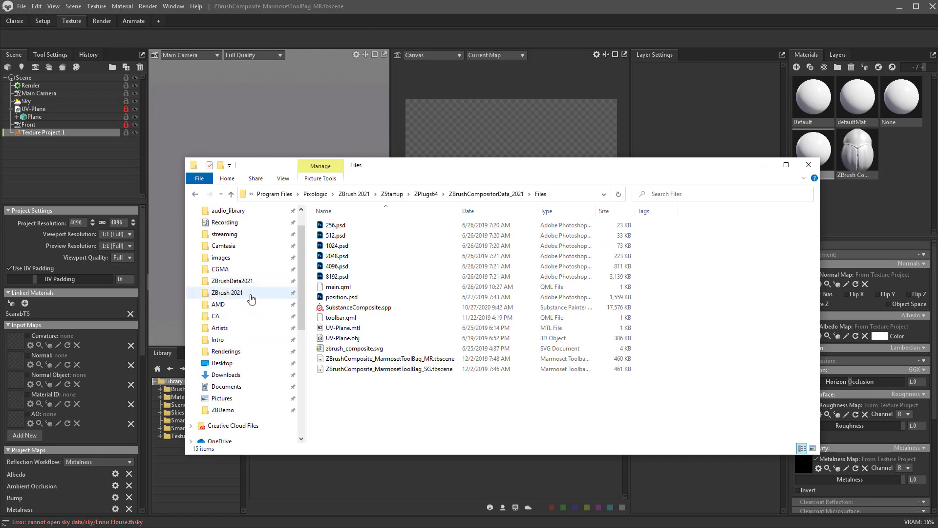
{"action": "left_click", "coordinate": [254, 285]}
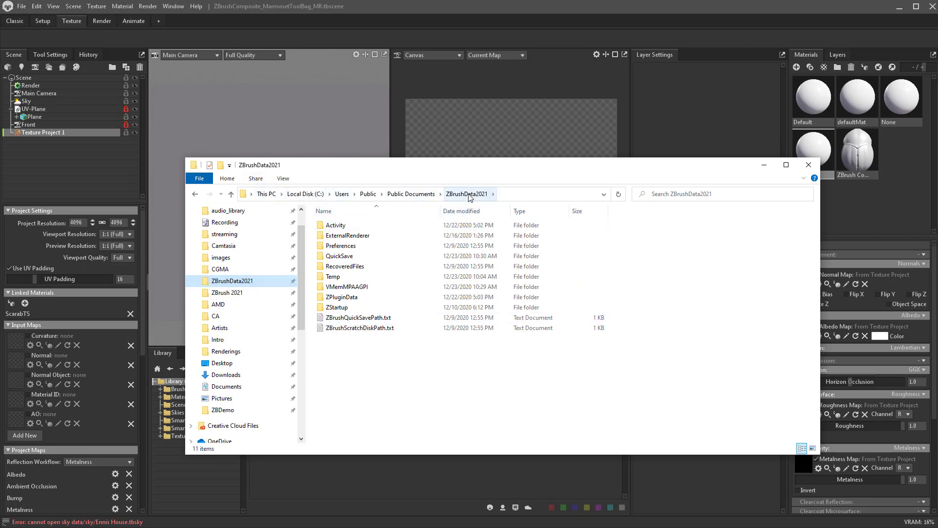
{"action": "double_click", "coordinate": [342, 296]}
{"action": "double_click", "coordinate": [372, 359]}
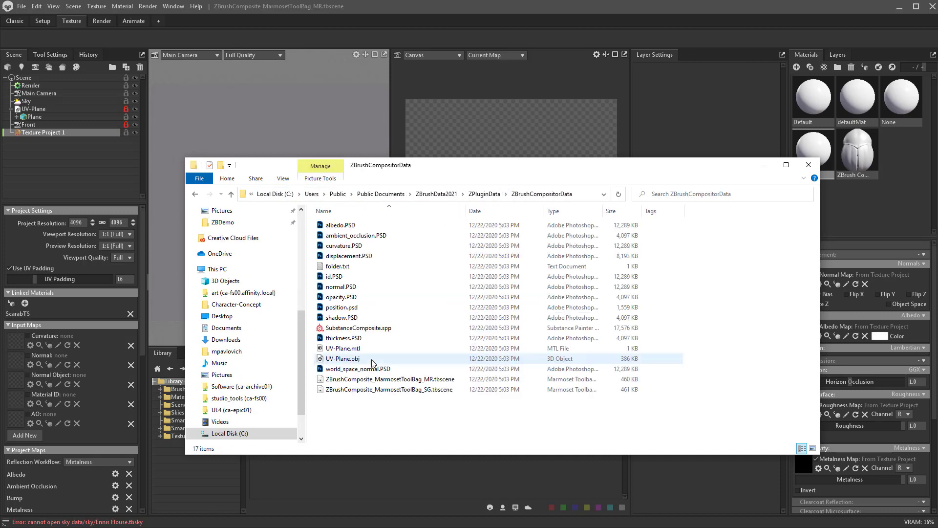
Select the PSD files from albedo.PSD through shadow.PSD.
{"action": "left_click", "coordinate": [342, 226]}
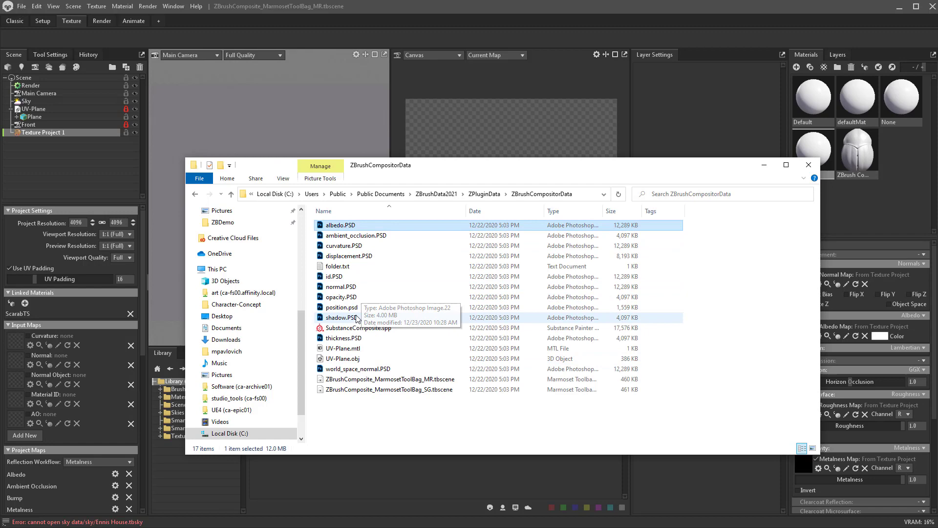
{"action": "left_click", "coordinate": [352, 317], "text": "shift"}
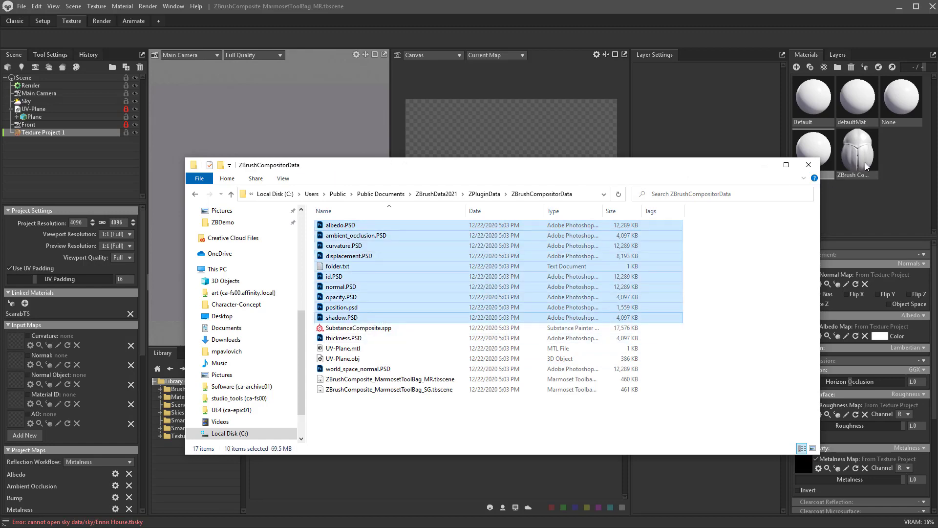
{"action": "left_click_drag", "start_coordinate": [727, 166], "coordinate": [429, 166]}
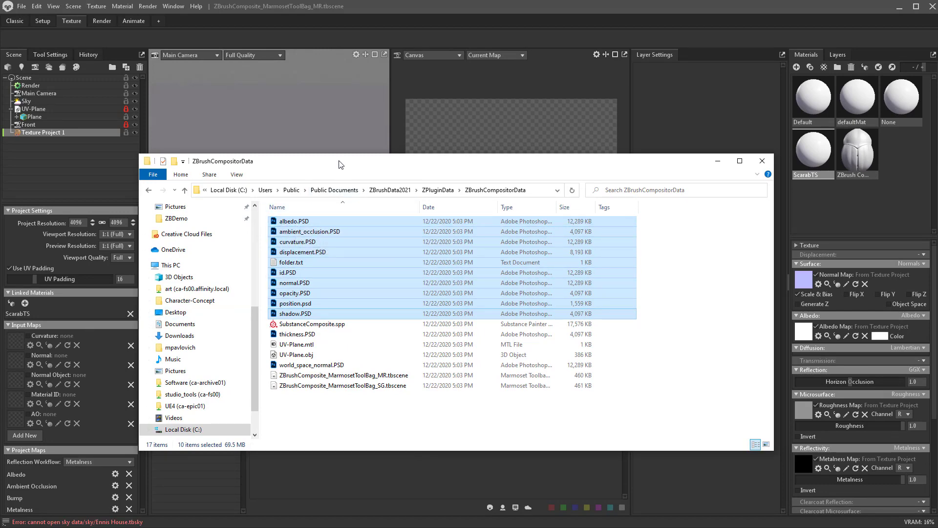
Load the curvature, normal, world-space normal and ID PSDs as input maps, then open the add-map list.
{"action": "key", "text": "alt+Tab"}
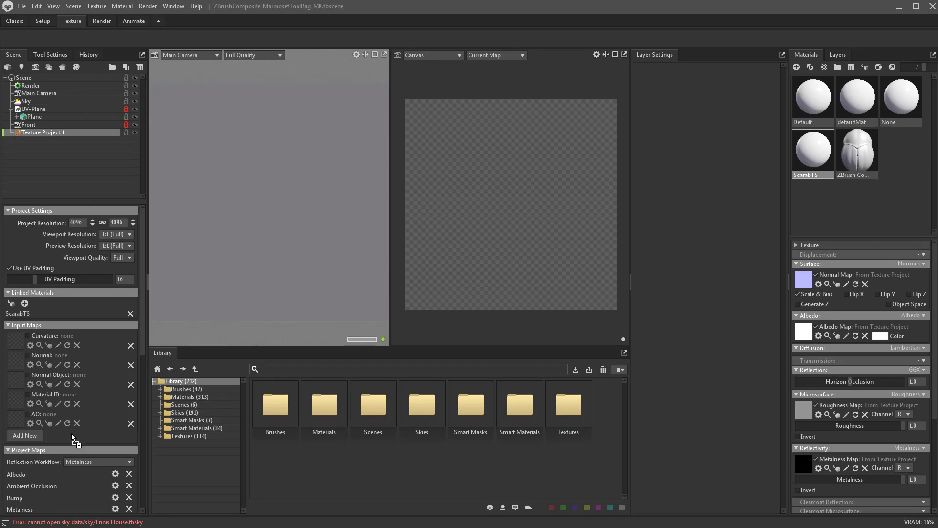
{"action": "left_click_drag", "start_coordinate": [76, 439], "coordinate": [19, 342]}
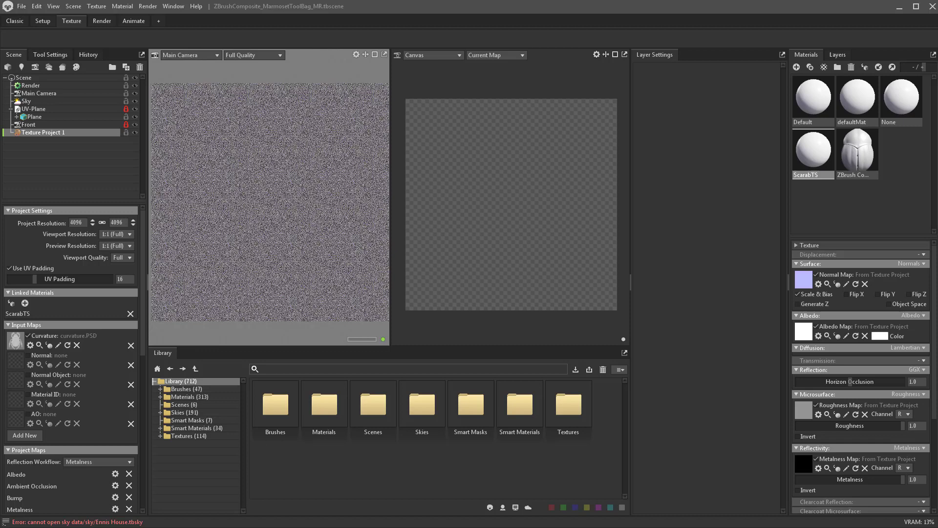
{"action": "left_click_drag", "start_coordinate": [51, 408], "coordinate": [18, 361]}
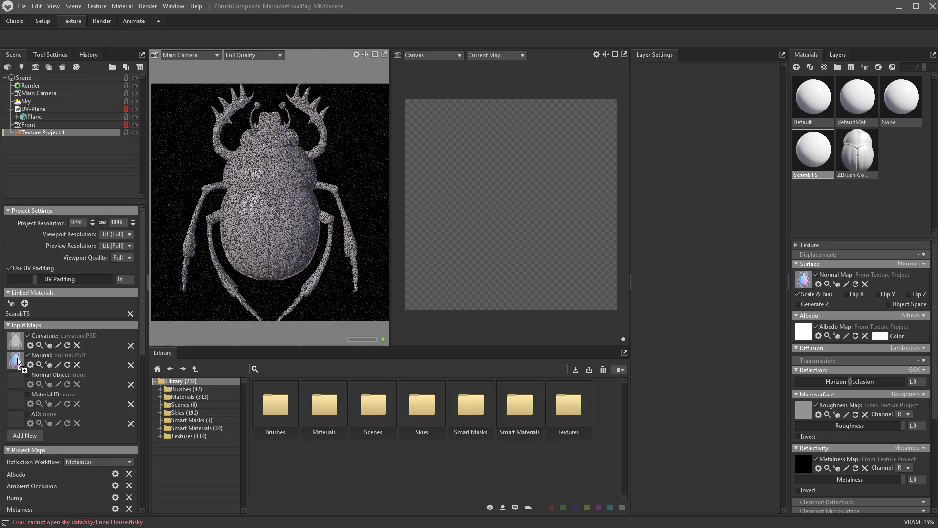
{"action": "left_click_drag", "start_coordinate": [73, 433], "coordinate": [15, 380]}
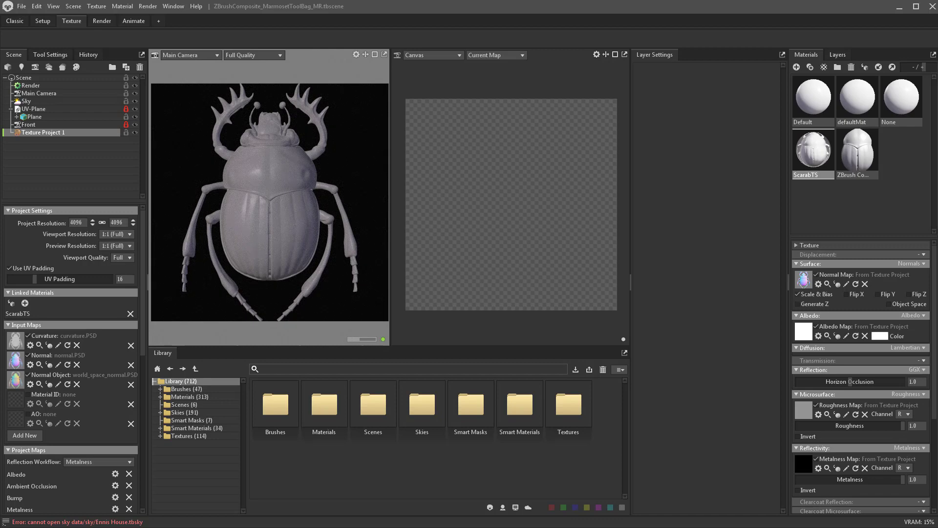
{"action": "left_click_drag", "start_coordinate": [45, 462], "coordinate": [15, 419]}
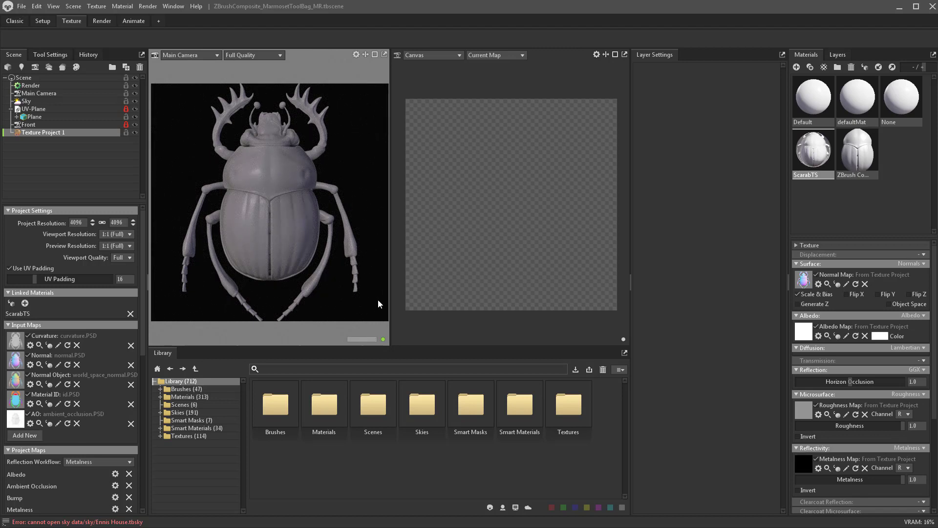
{"action": "left_click", "coordinate": [27, 436]}
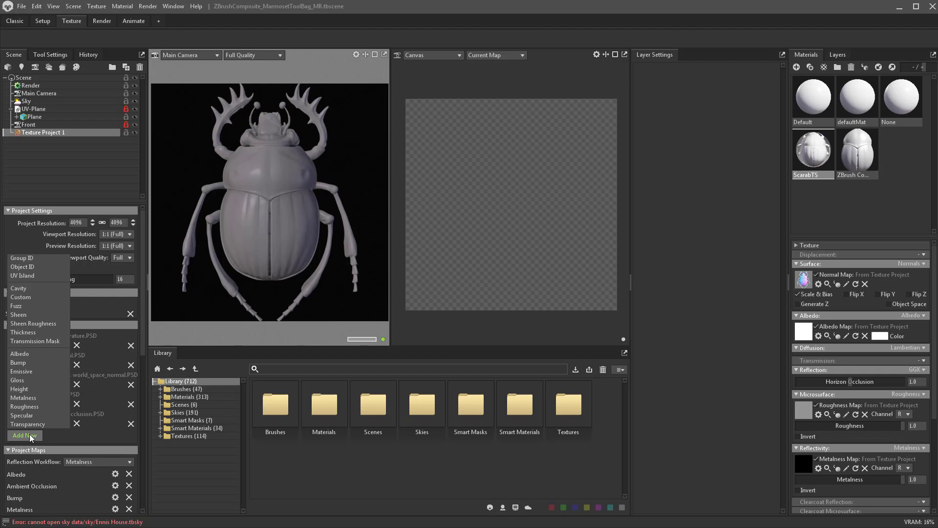
Add a Transparency input map from opacity.PSD and a Transmission Mask from thickness.PSD.
{"action": "left_click", "coordinate": [42, 423]}
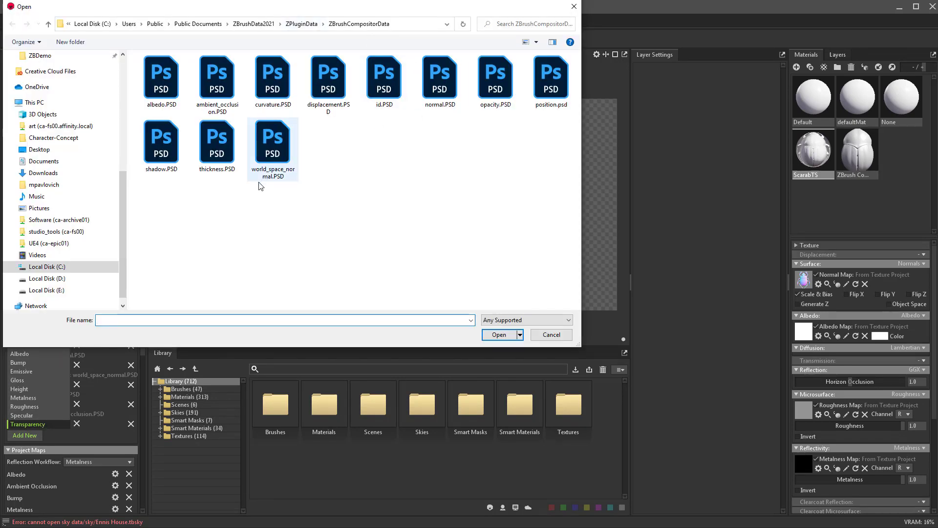
{"action": "double_click", "coordinate": [494, 80]}
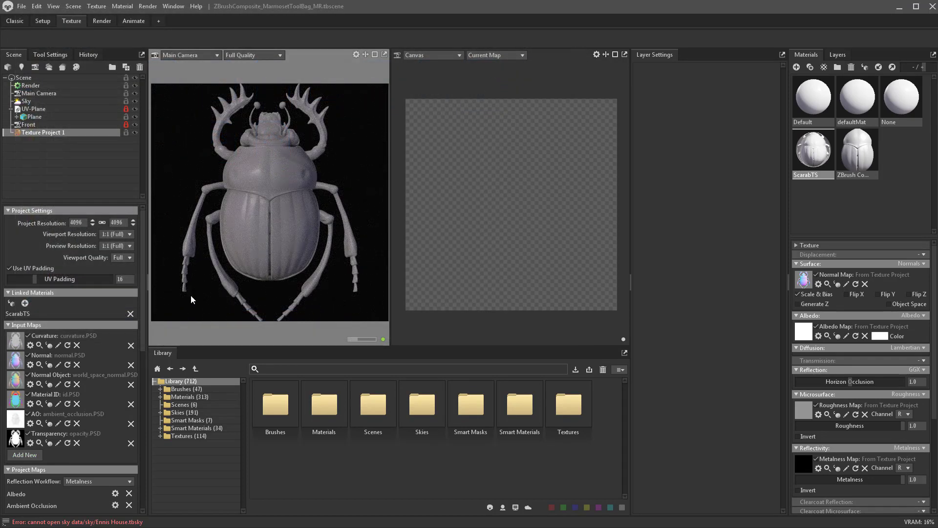
{"action": "left_click", "coordinate": [30, 455]}
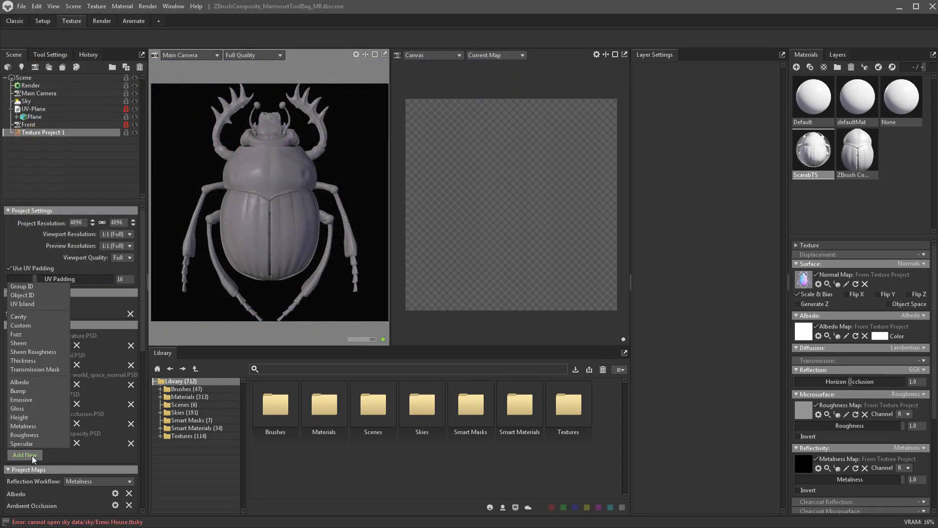
{"action": "left_click", "coordinate": [37, 369]}
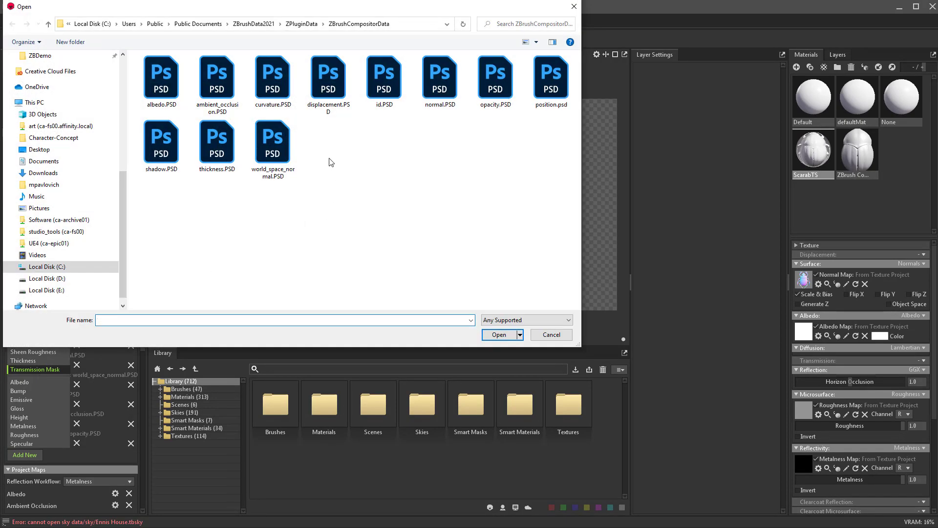
{"action": "double_click", "coordinate": [217, 141]}
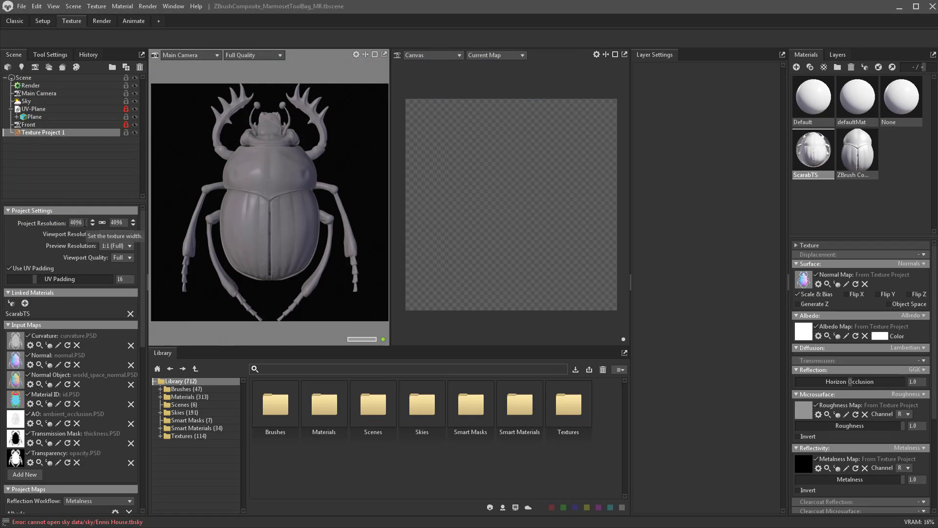
Set the project resolution width to 2048 and enable Use Ray Tracing on the Render object.
{"action": "left_click", "coordinate": [86, 222]}
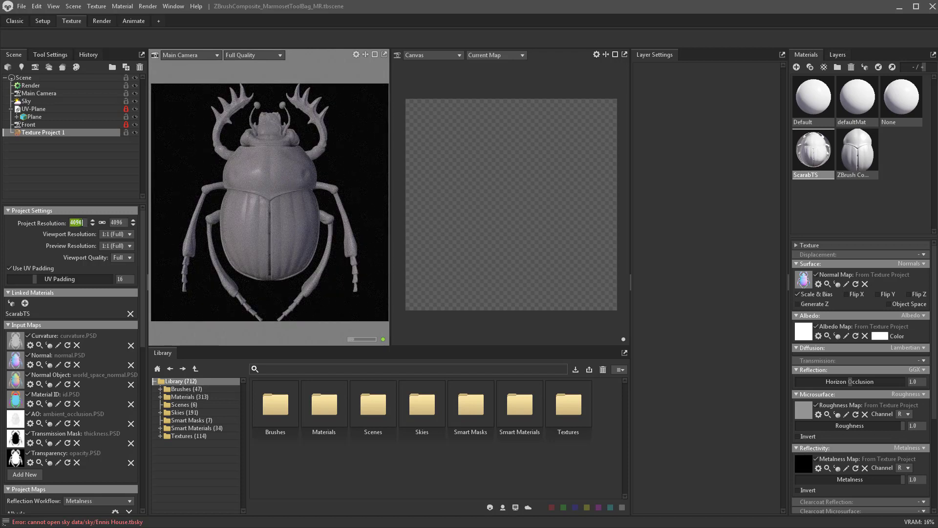
{"action": "type", "text": "2048"}
{"action": "key", "text": "Return"}
{"action": "left_click", "coordinate": [34, 86]}
{"action": "left_click", "coordinate": [35, 233]}
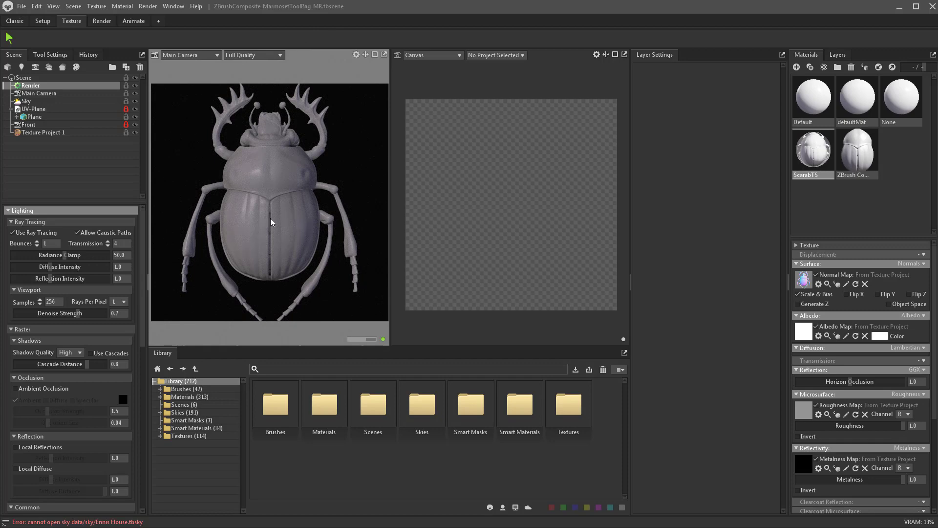
Set ScarabTS transparency to Cutout, using opacity.PSD as the alpha map on the R channel.
{"action": "double_click", "coordinate": [811, 157]}
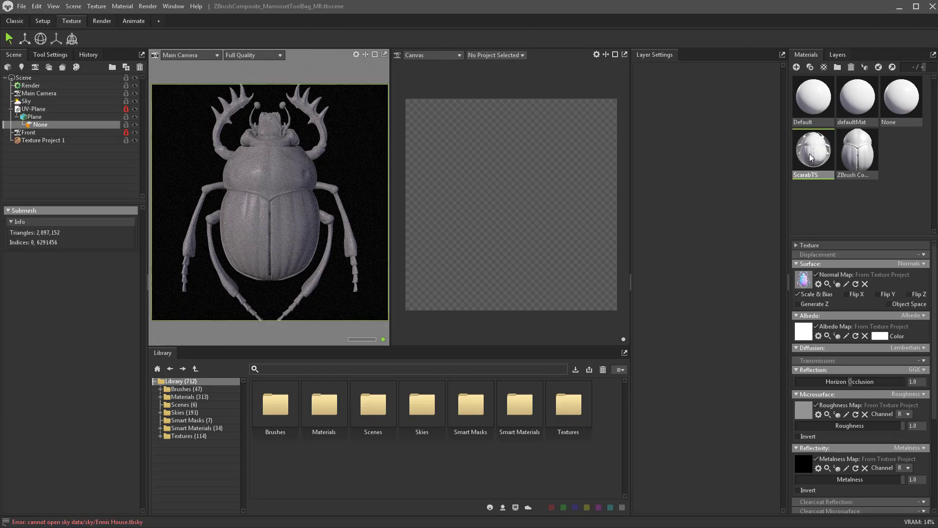
{"action": "scroll", "coordinate": [857, 391], "scroll_direction": "down", "scroll_amount": 5}
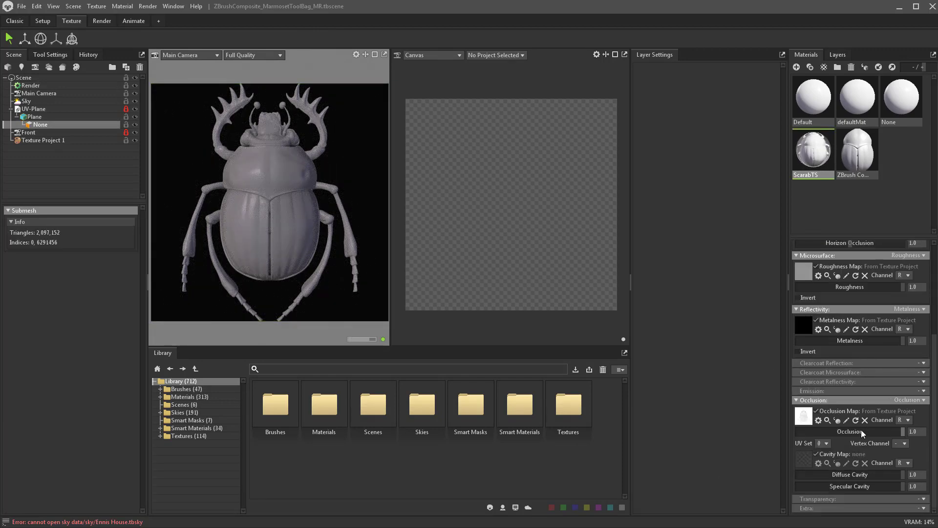
{"action": "left_click", "coordinate": [923, 499]}
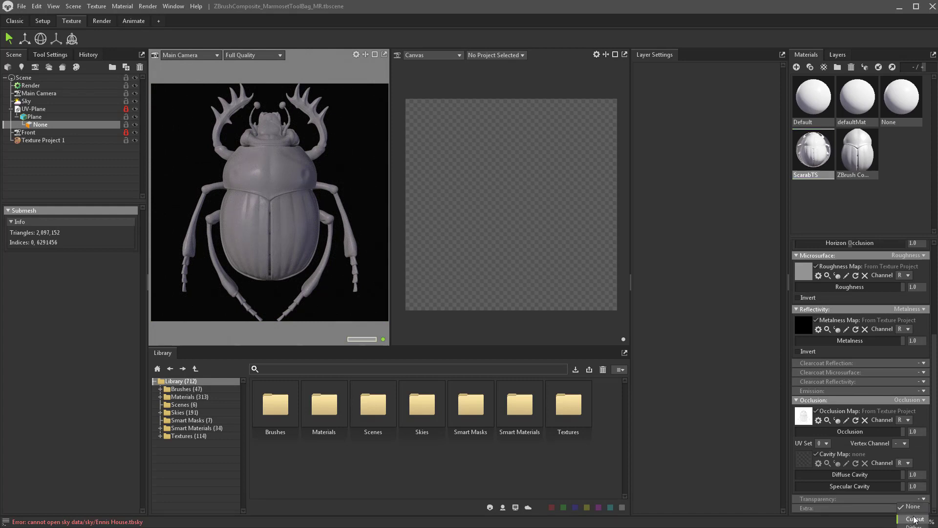
{"action": "left_click", "coordinate": [915, 519]}
{"action": "scroll", "coordinate": [906, 460], "scroll_direction": "down", "scroll_amount": 3}
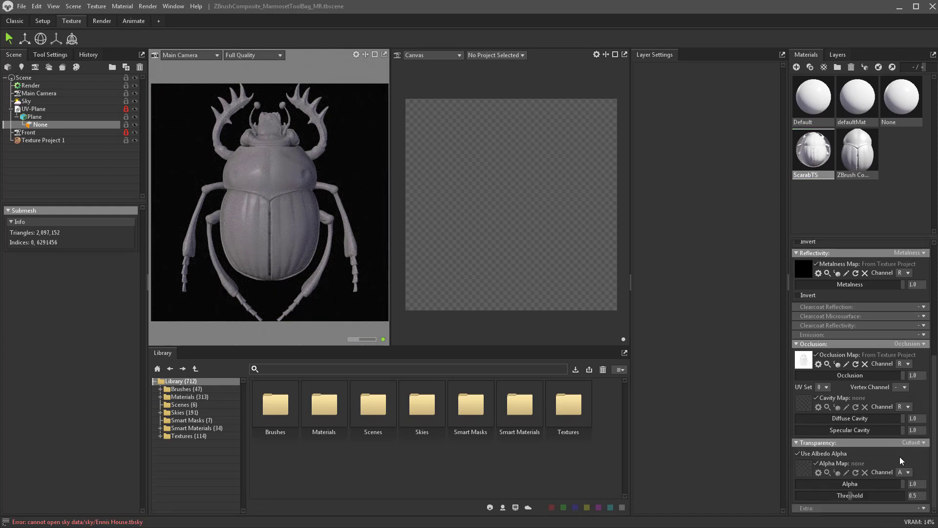
{"action": "left_click_drag", "start_coordinate": [937, 459], "coordinate": [806, 476]}
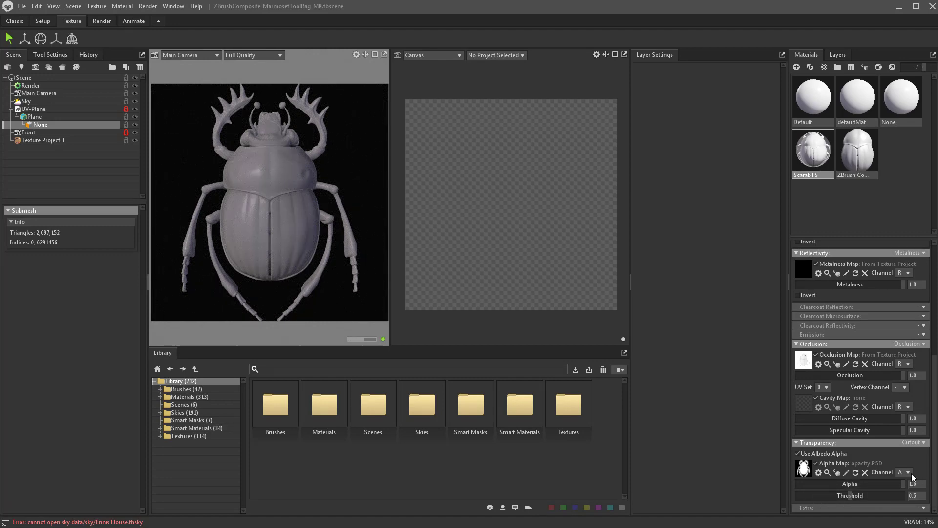
{"action": "left_click", "coordinate": [904, 472]}
{"action": "left_click", "coordinate": [903, 480]}
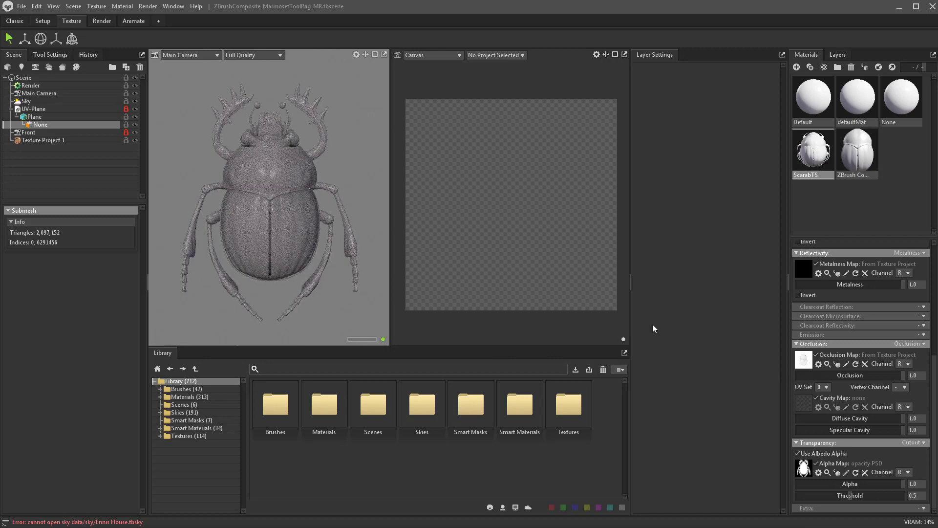
Give ScarabTS Height displacement from displacement.PSD with the scale raised to 0.255.
{"action": "scroll", "coordinate": [876, 381], "scroll_direction": "up", "scroll_amount": 3}
{"action": "scroll", "coordinate": [875, 380], "scroll_direction": "up", "scroll_amount": 3}
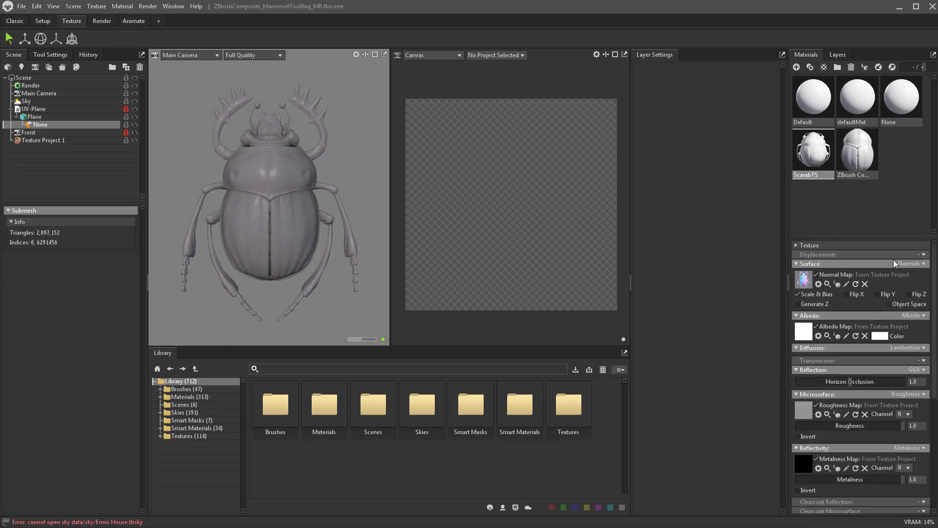
{"action": "left_click", "coordinate": [924, 254]}
{"action": "left_click", "coordinate": [913, 274]}
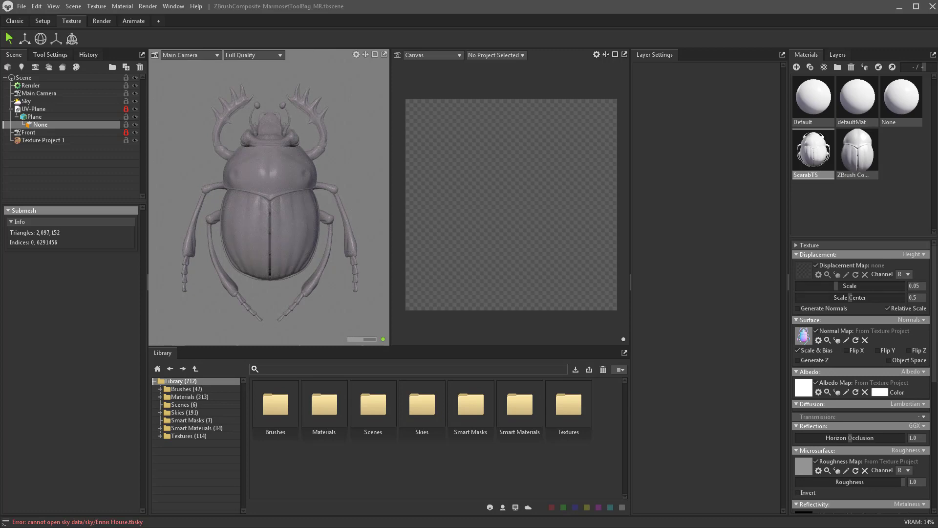
{"action": "left_click_drag", "start_coordinate": [805, 273], "coordinate": [805, 272]}
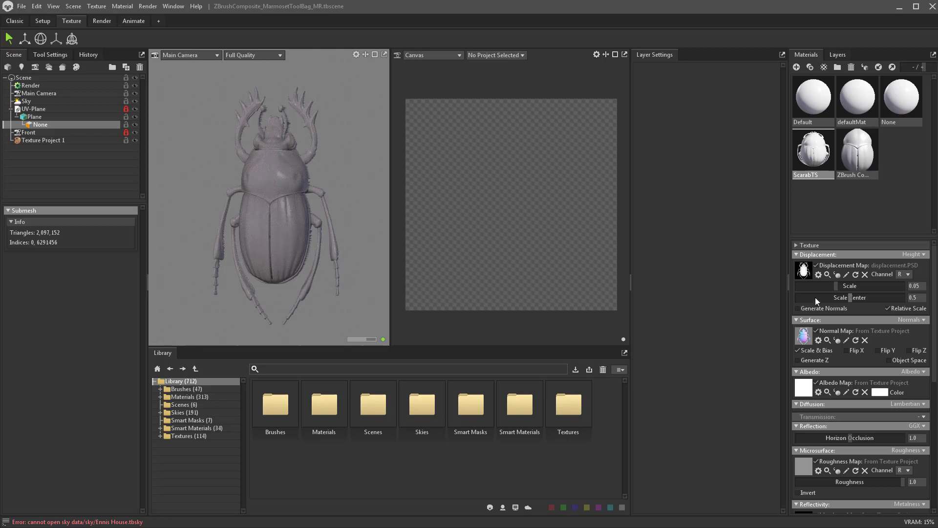
{"action": "left_click_drag", "start_coordinate": [834, 286], "coordinate": [863, 283]}
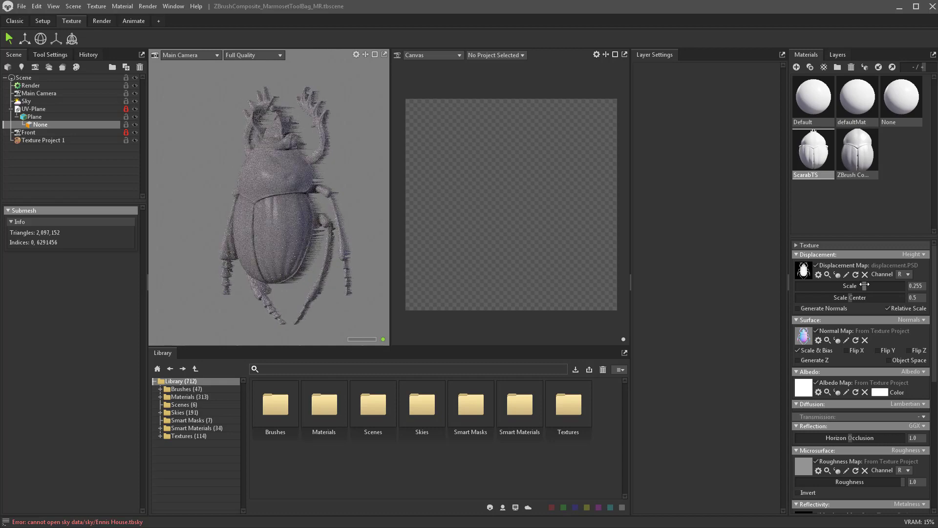
Set Main Camera rotation X and Y to 0, then reselect Texture Project 1.
{"action": "left_click", "coordinate": [55, 94]}
{"action": "left_click", "coordinate": [57, 255]}
{"action": "type", "text": "0"}
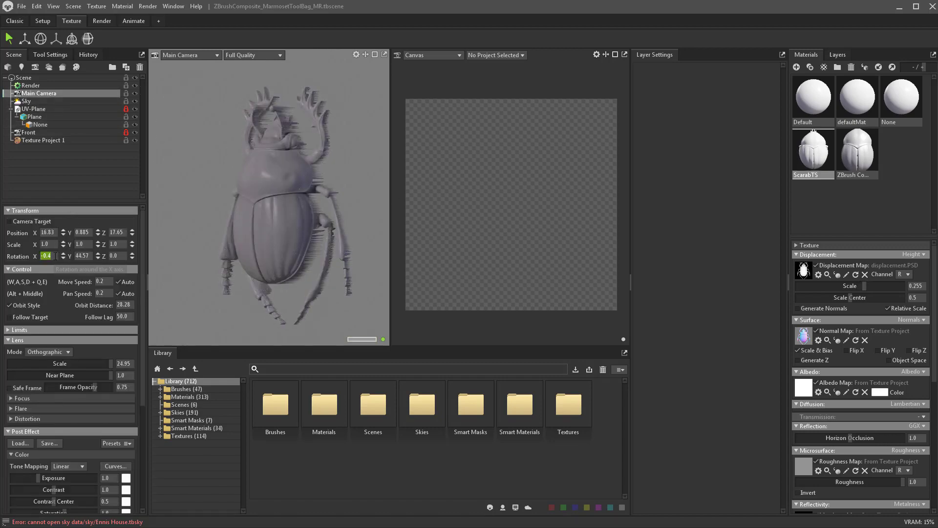
{"action": "left_click", "coordinate": [80, 256]}
{"action": "type", "text": "0"}
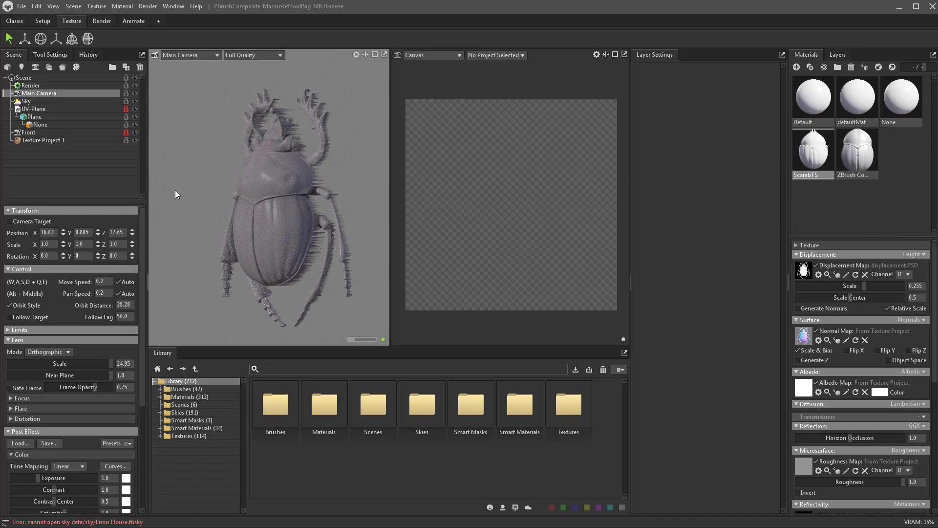
{"action": "key", "text": "Return"}
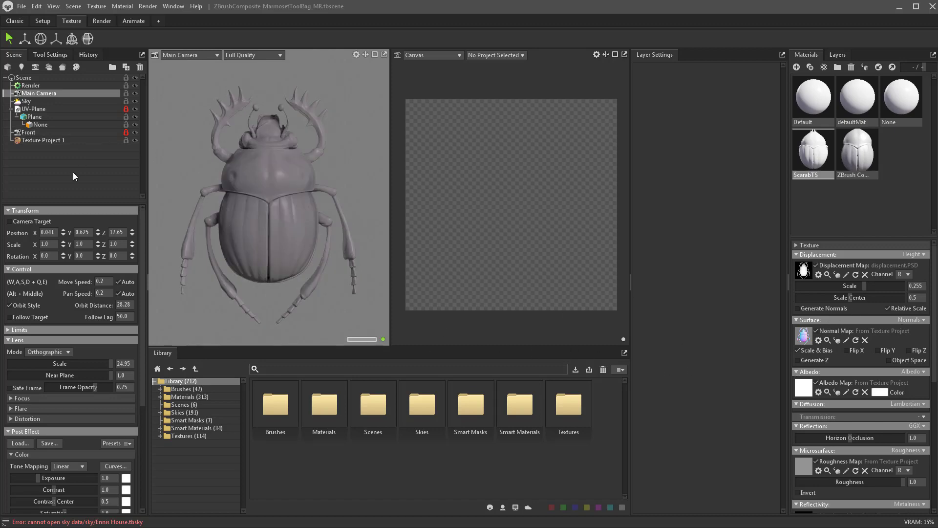
{"action": "left_click", "coordinate": [63, 141]}
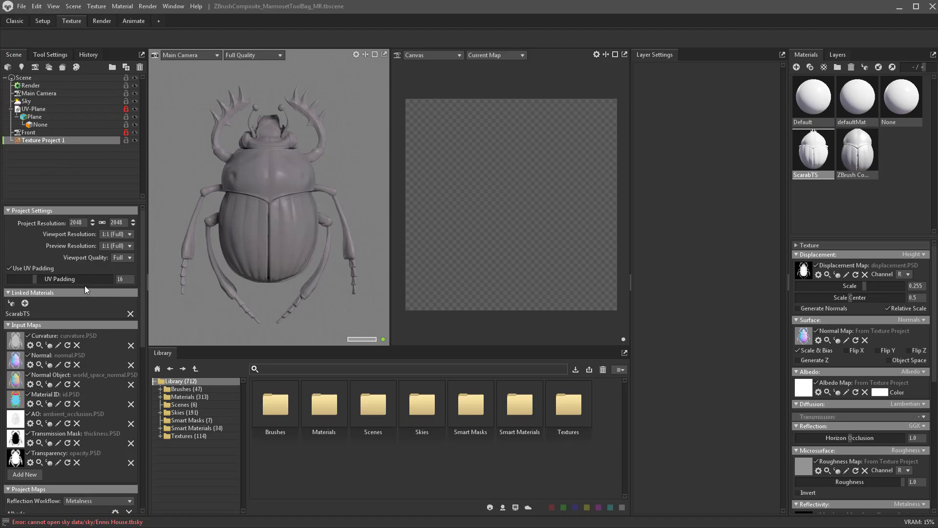